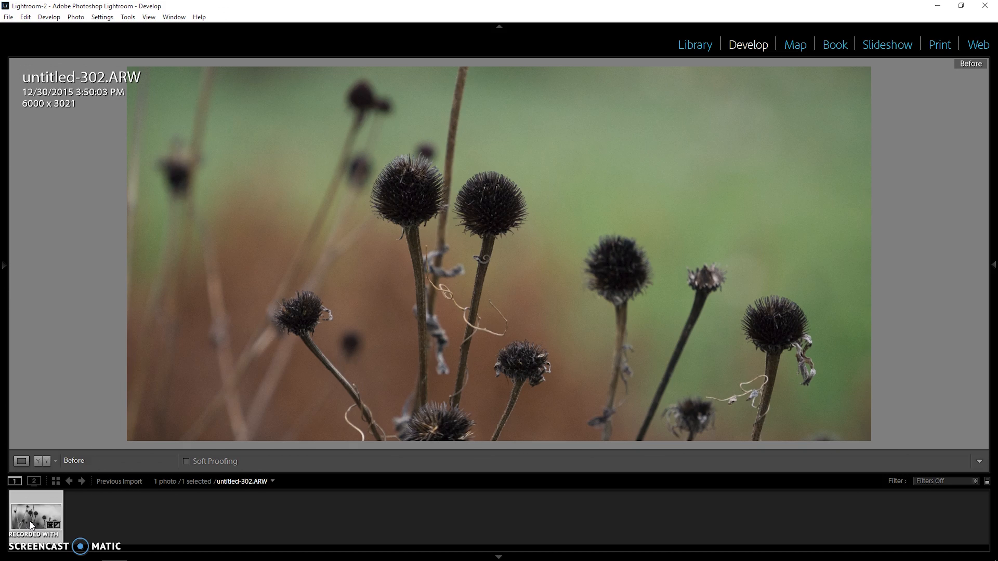
Step: Compare the original colour version of the flower photo with its black-and-white edit
key("backslash")
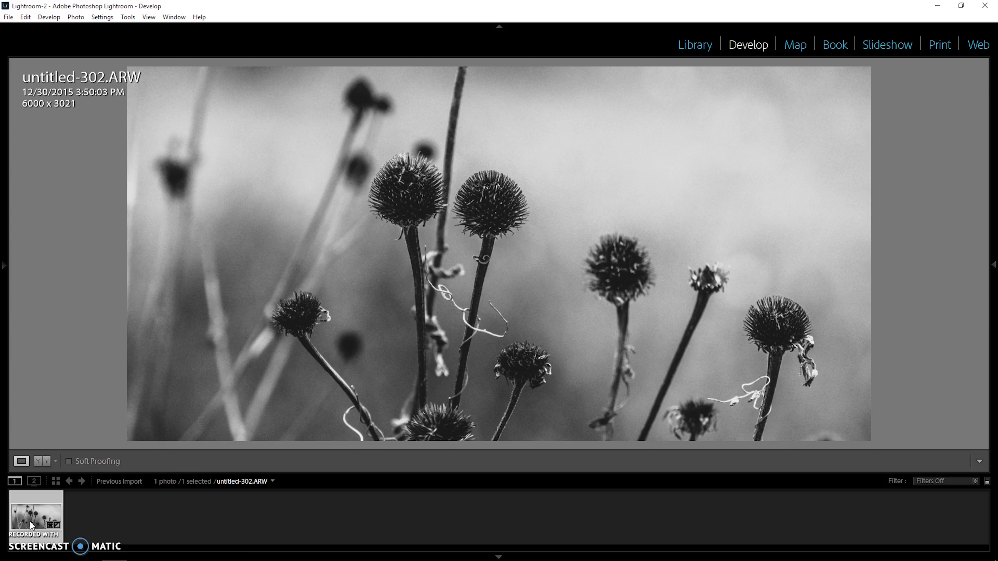
key("backslash")
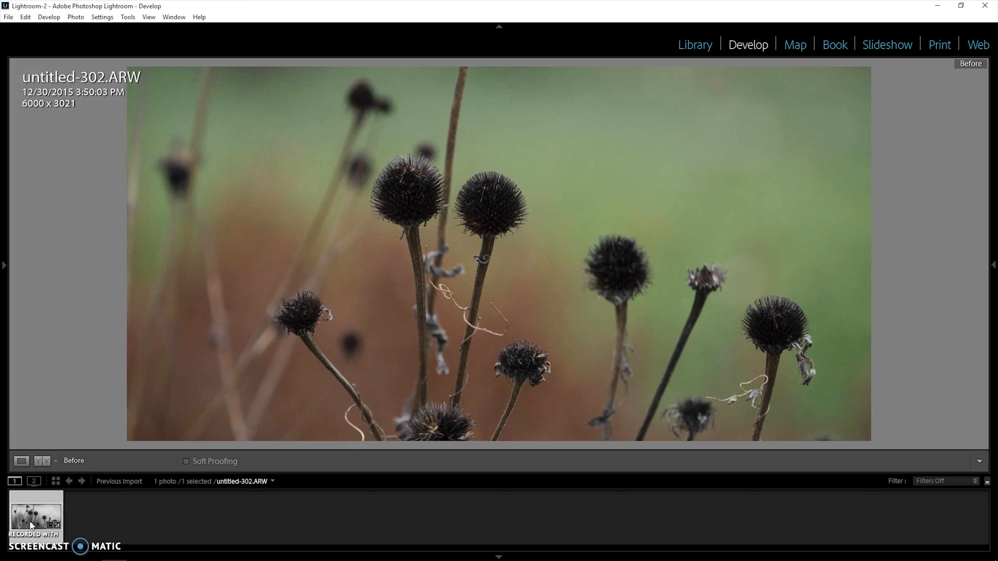
key("backslash")
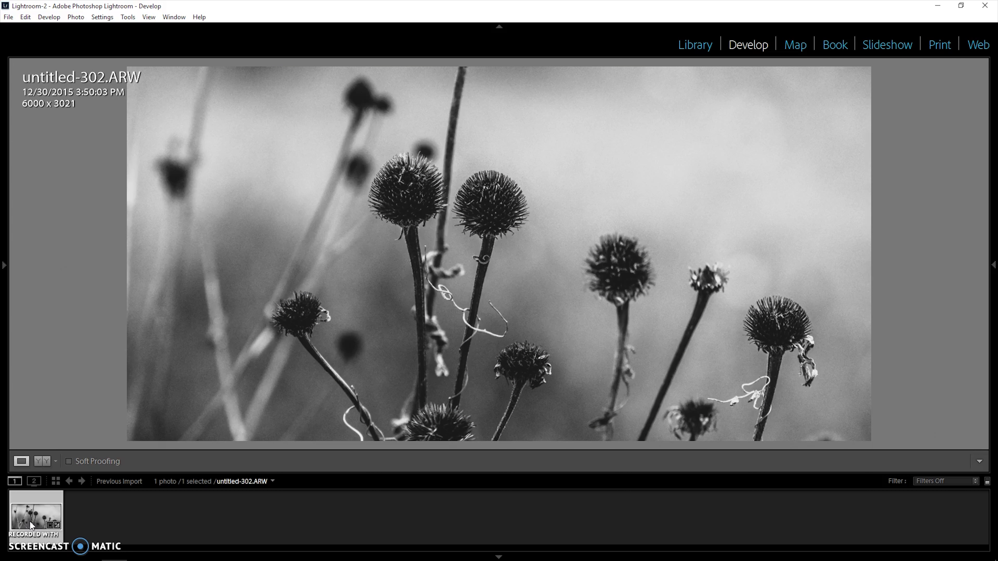
key("backslash")
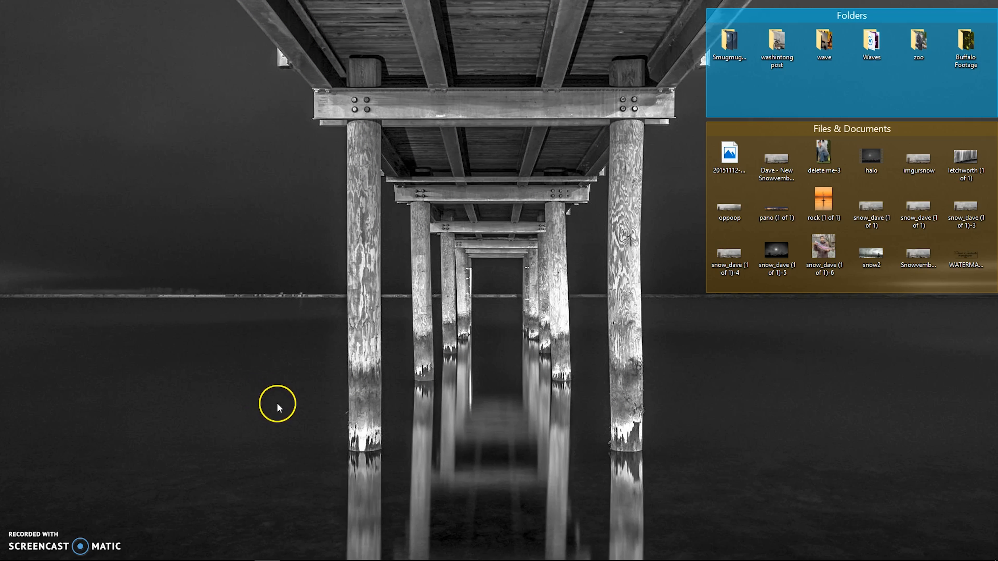
Step: Switch to Lightroom and start an import with the D:\ camera or card reader as the source
mouse_move(86, 553)
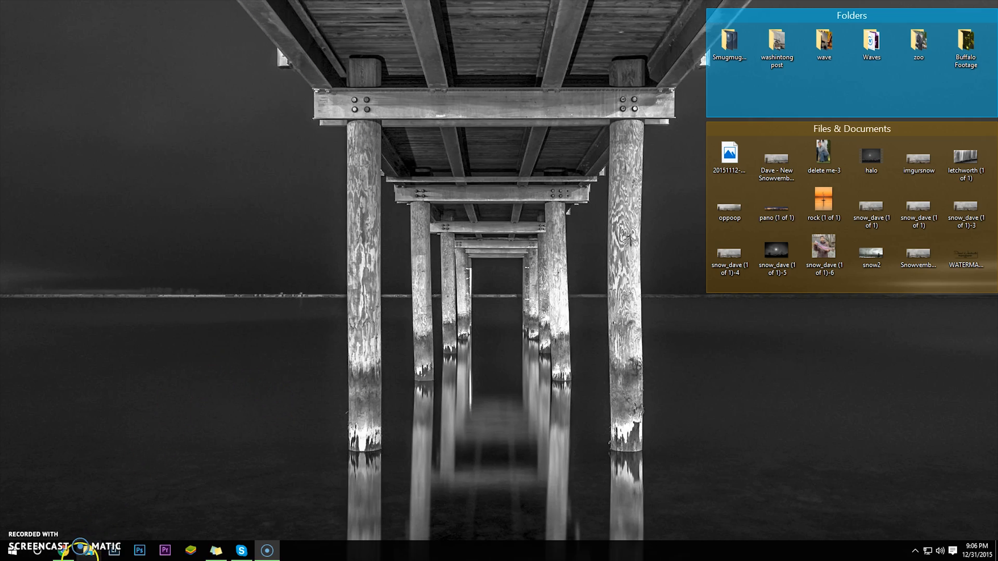
left_click(114, 550)
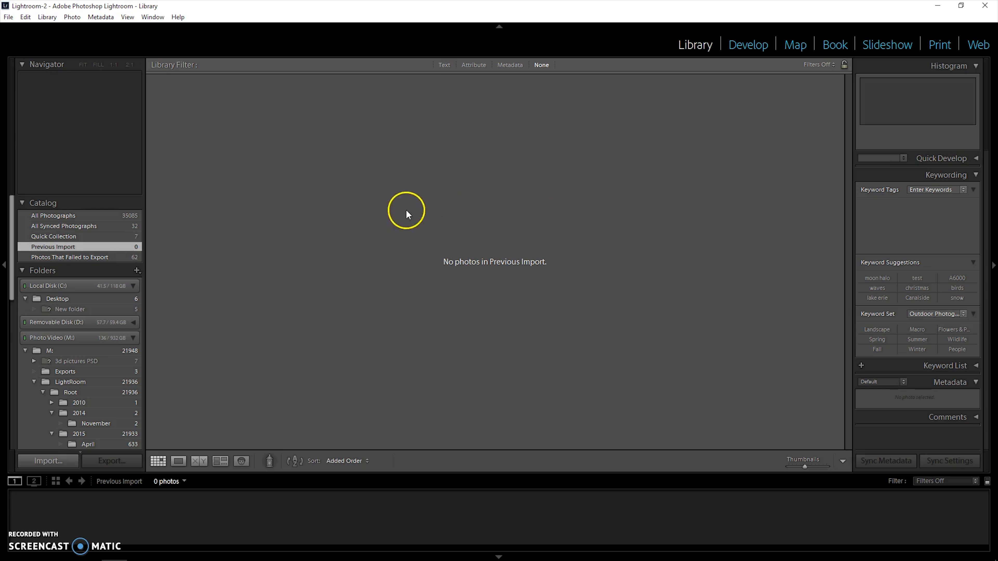
left_click(51, 460)
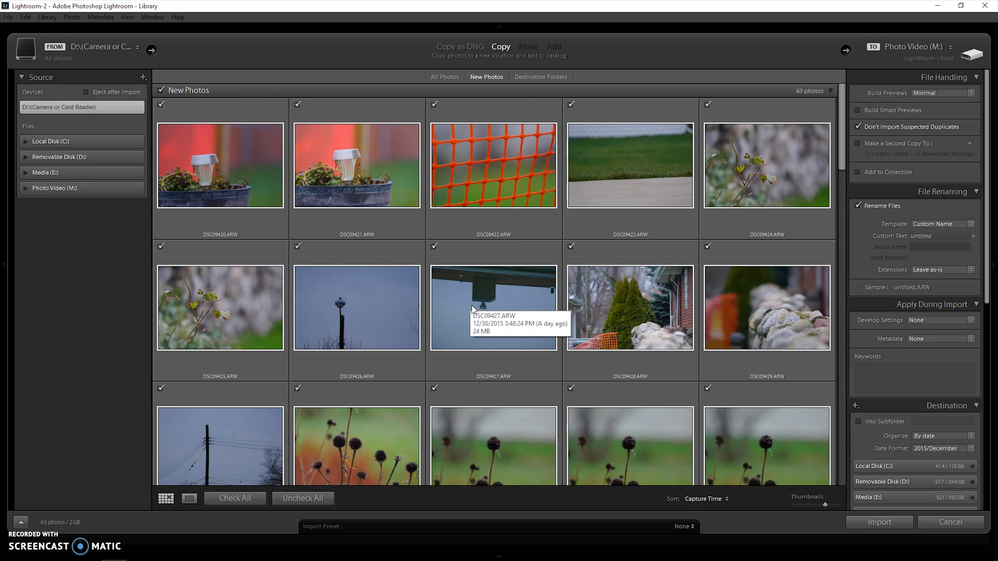
left_click(48, 106)
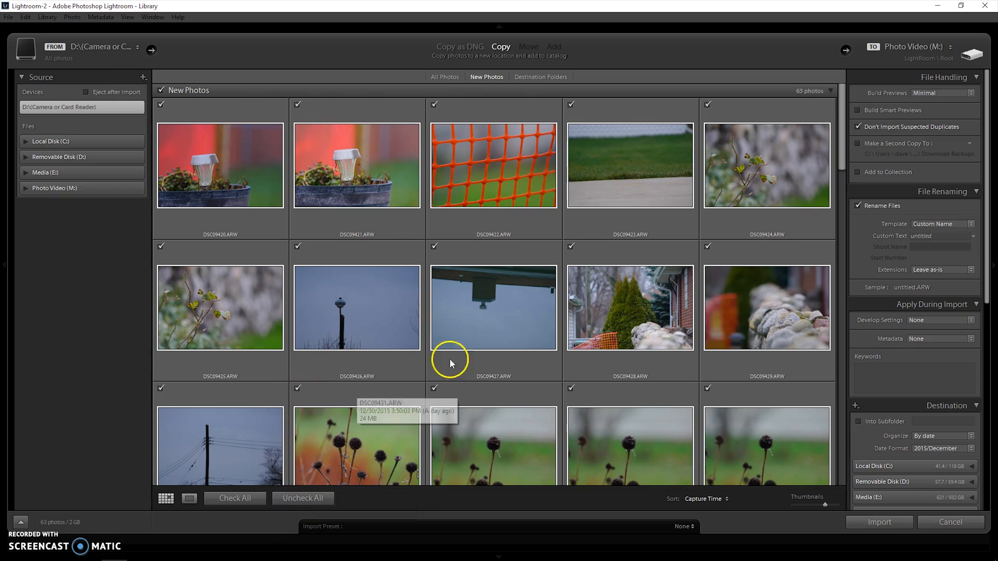
Step: Exclude all the new photos from the import except DSC09431.ARW, the shot with several dark seed heads
left_click(299, 498)
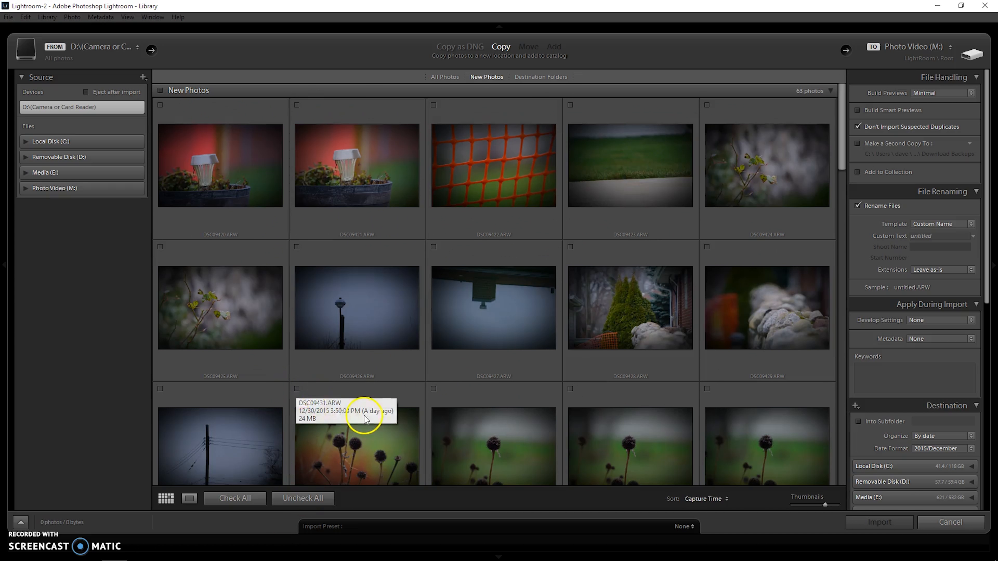
scroll(356, 403, "down", 2)
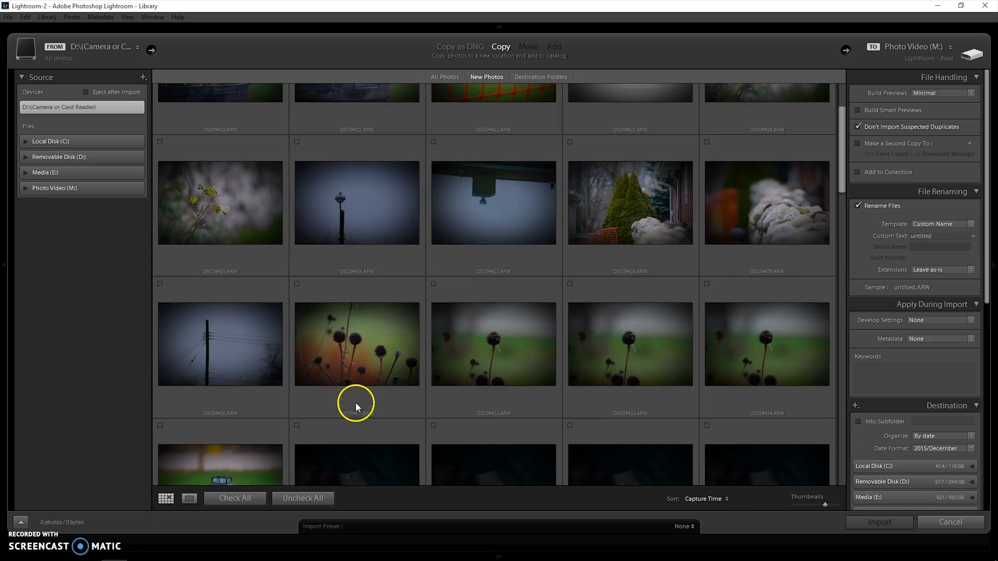
left_click(297, 283)
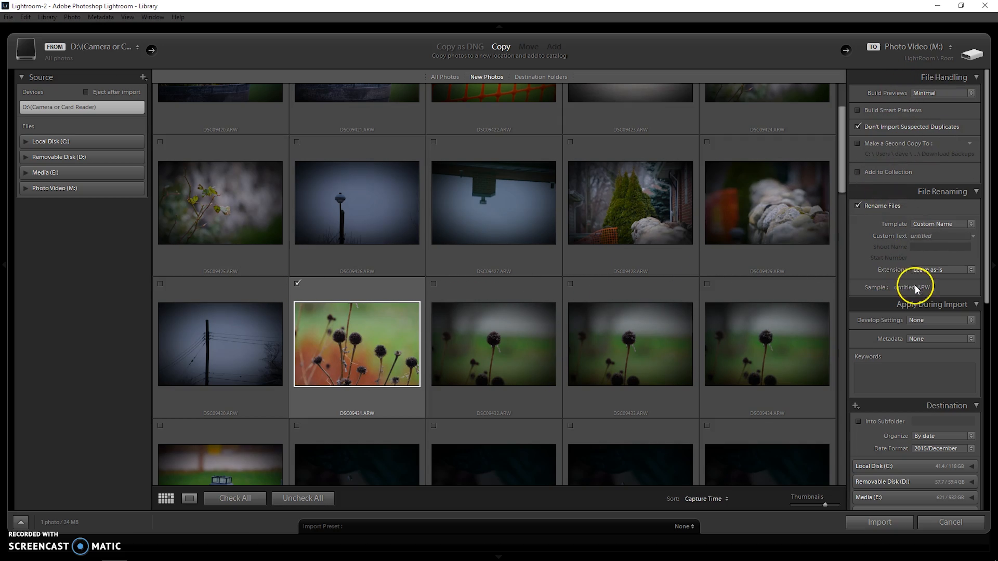
Step: Add the keyword PLANT to the selected photo and import it
left_click(884, 377)
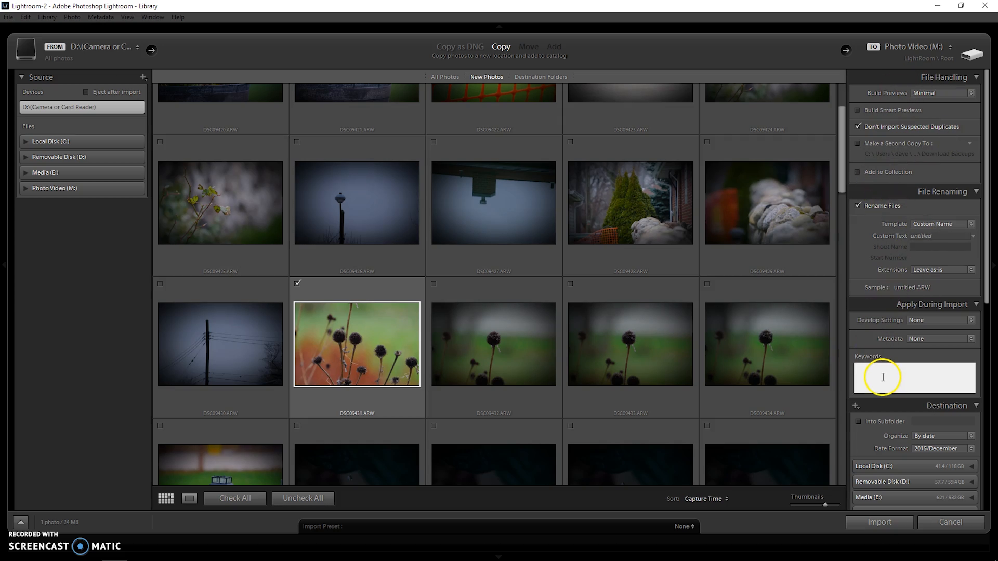
type("PLA")
left_click(866, 392)
key("BackSpace")
key("BackSpace")
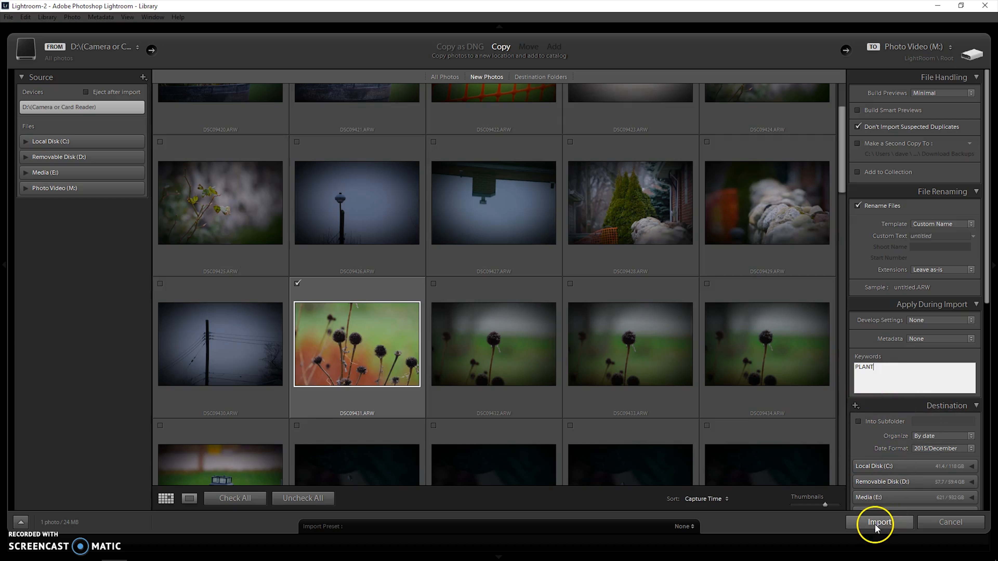
left_click(874, 522)
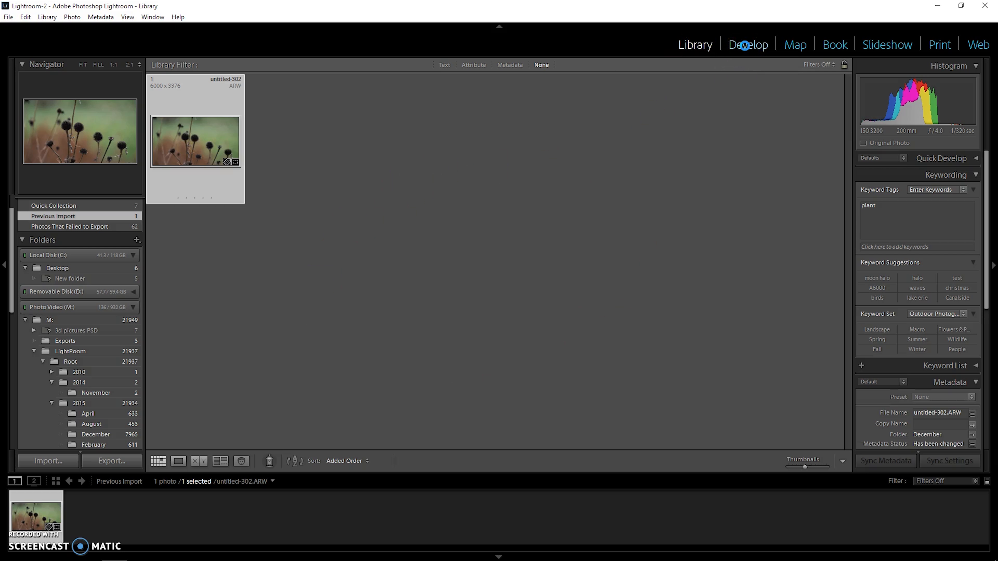
Step: Open the imported photo in the Develop module and check Solo Mode by switching between the Basic and Tone Curve sections
left_click(743, 46)
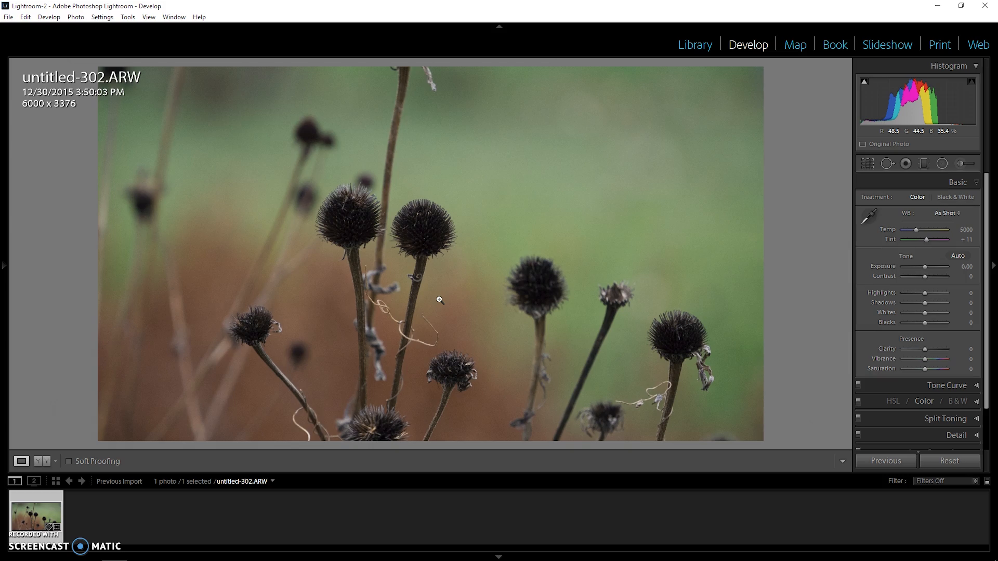
left_click(904, 182)
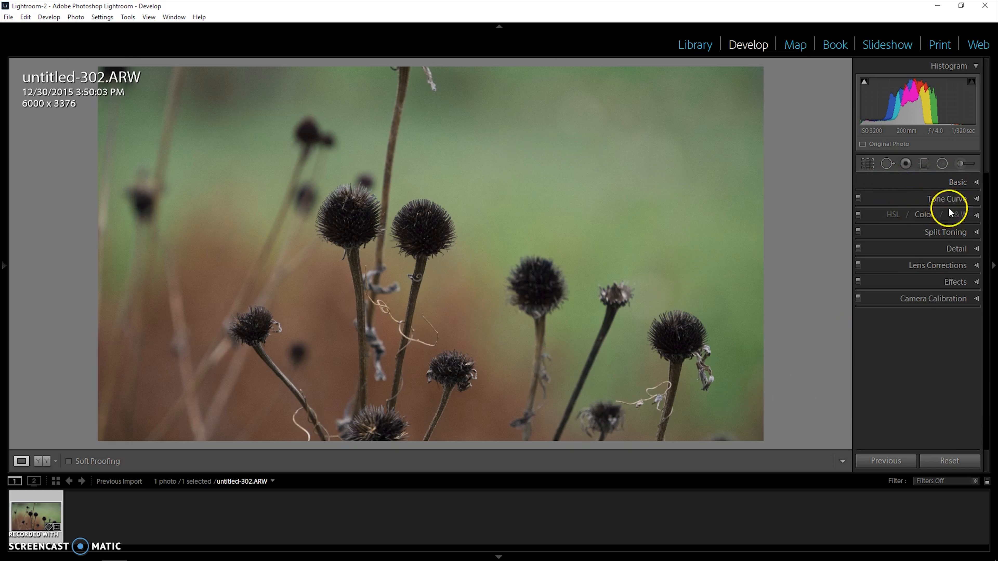
right_click(891, 183)
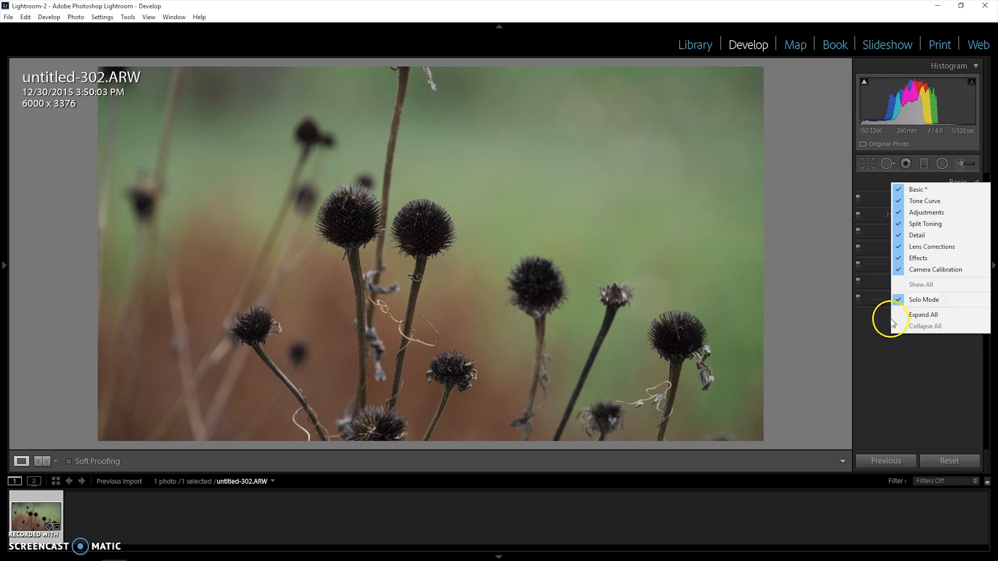
left_click(865, 193)
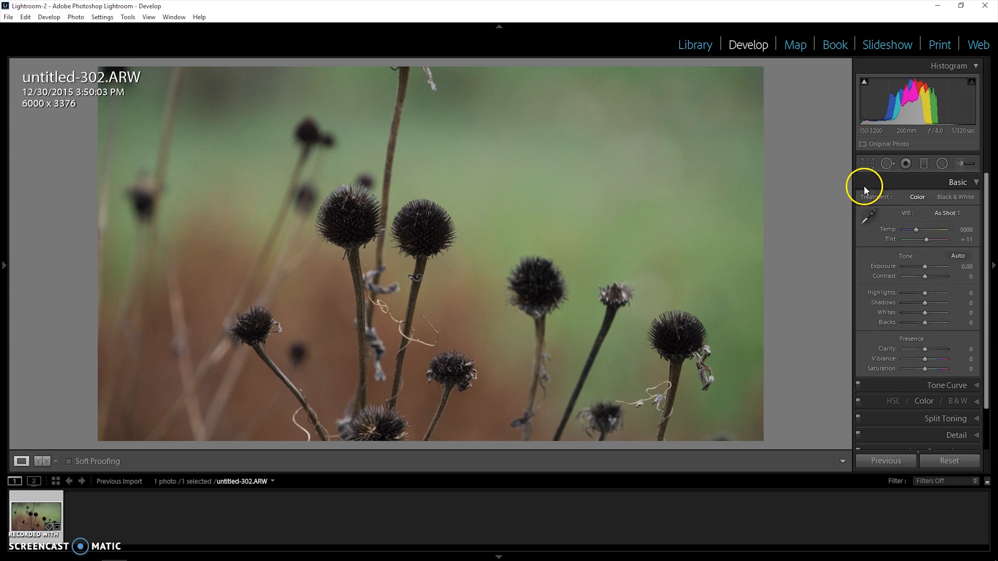
left_click(899, 386)
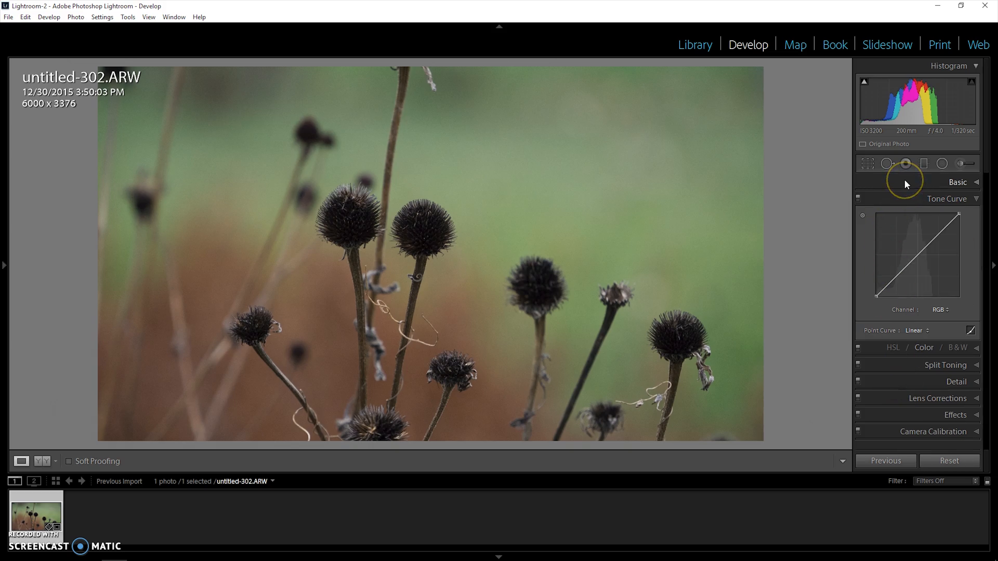
left_click(905, 200)
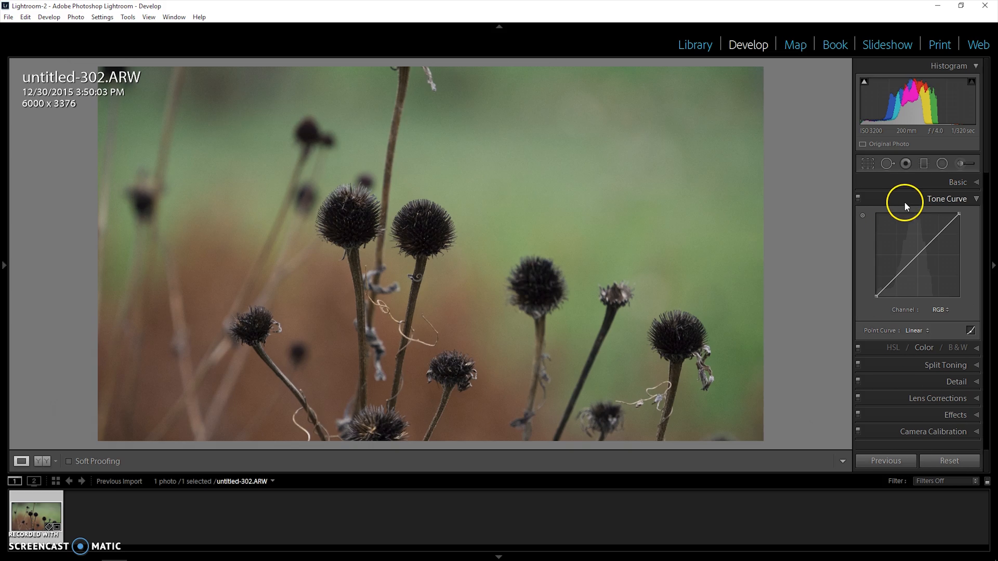
left_click(901, 181)
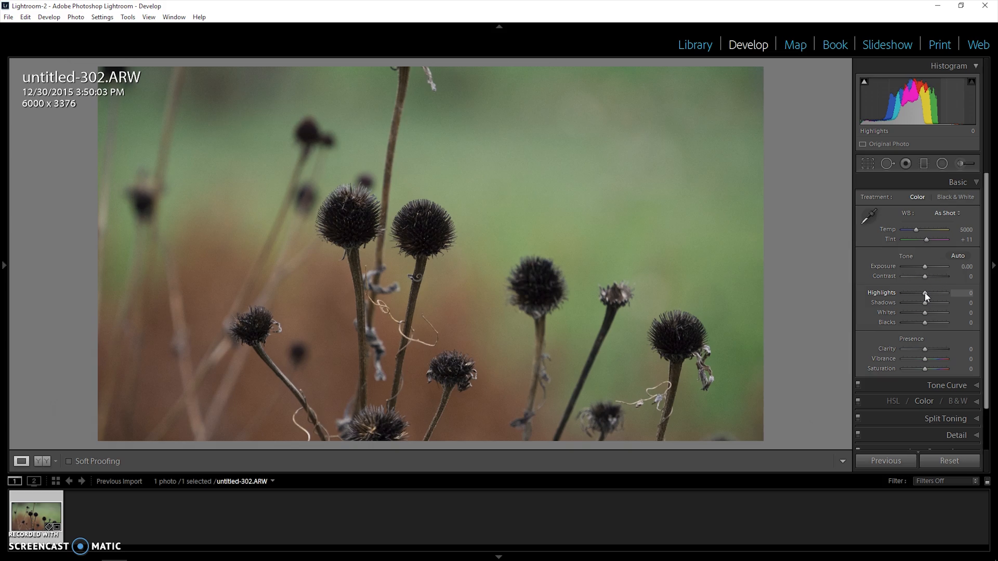
Step: Set the photo's Highlights to -100, Shadows to +100 and Blacks to -30, with Whites set automatically to +61
left_click_drag(924, 292, 946, 304)
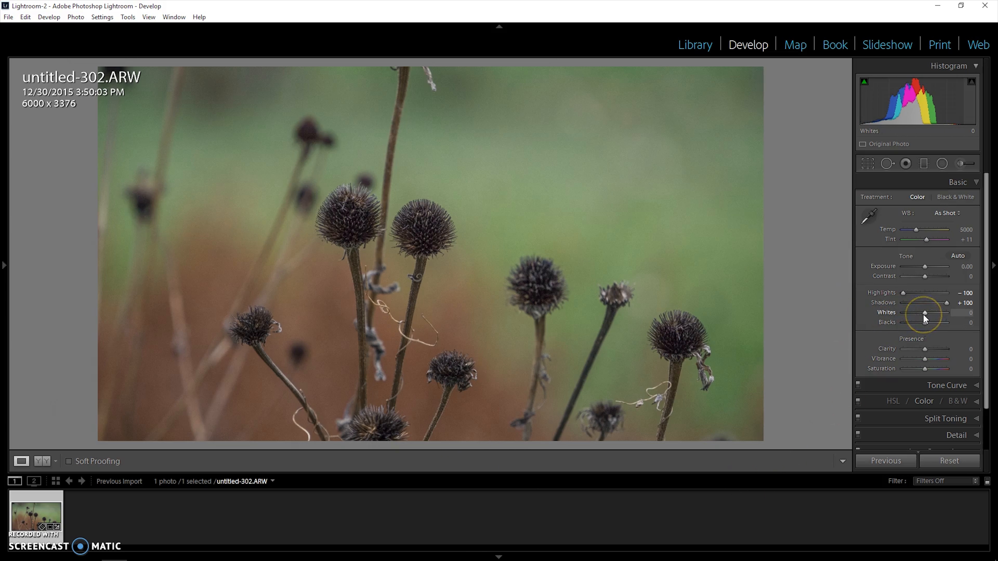
key("shift")
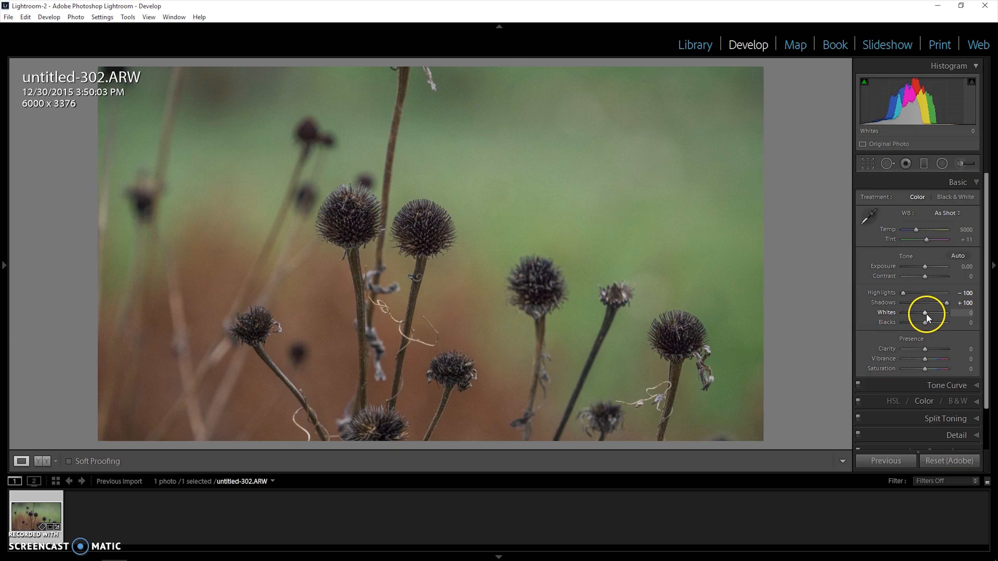
double_click(925, 313, "shift")
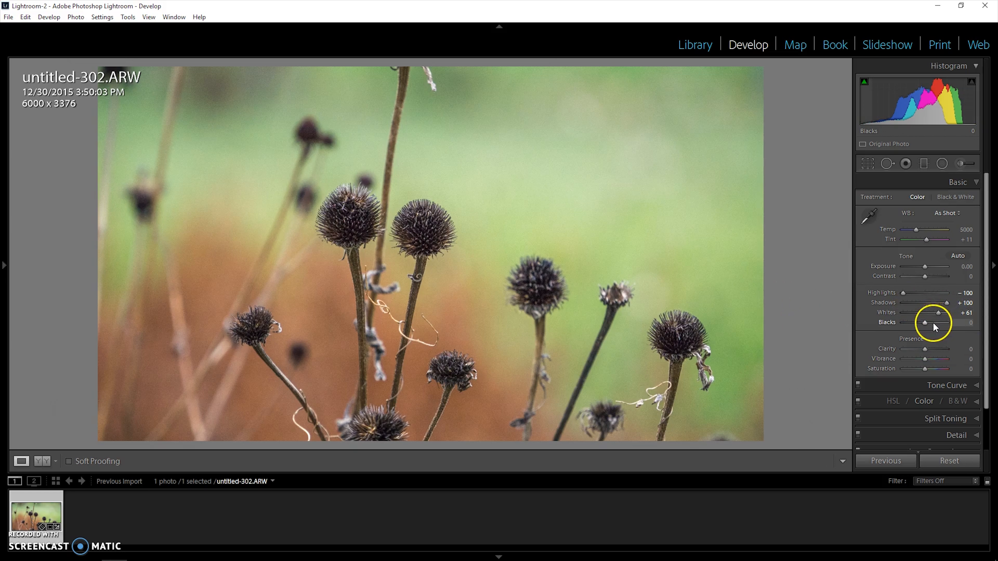
left_click_drag(924, 328, 918, 324)
Step: Compare the tone-adjusted photo with its unedited version
left_click(647, 241)
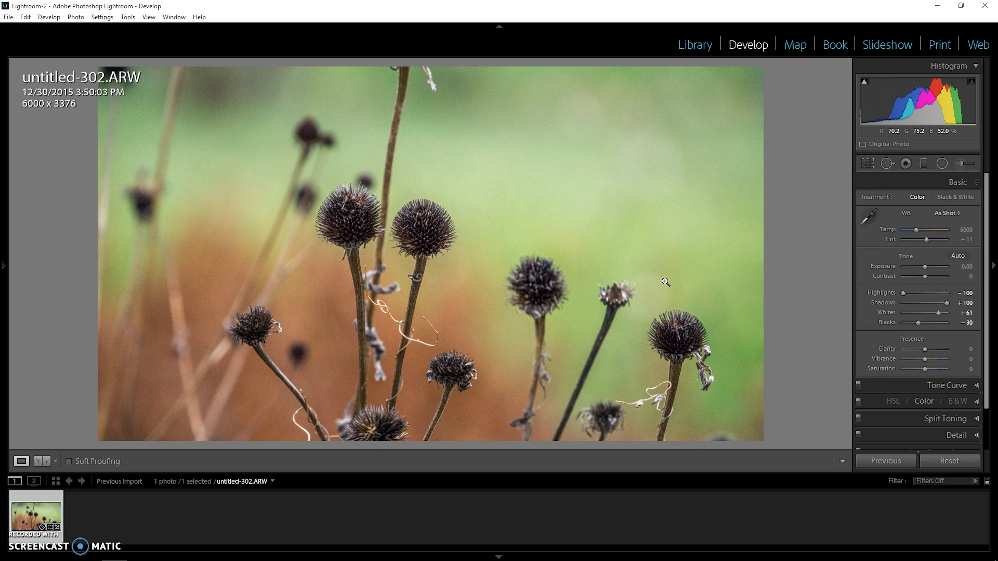
key("backslash")
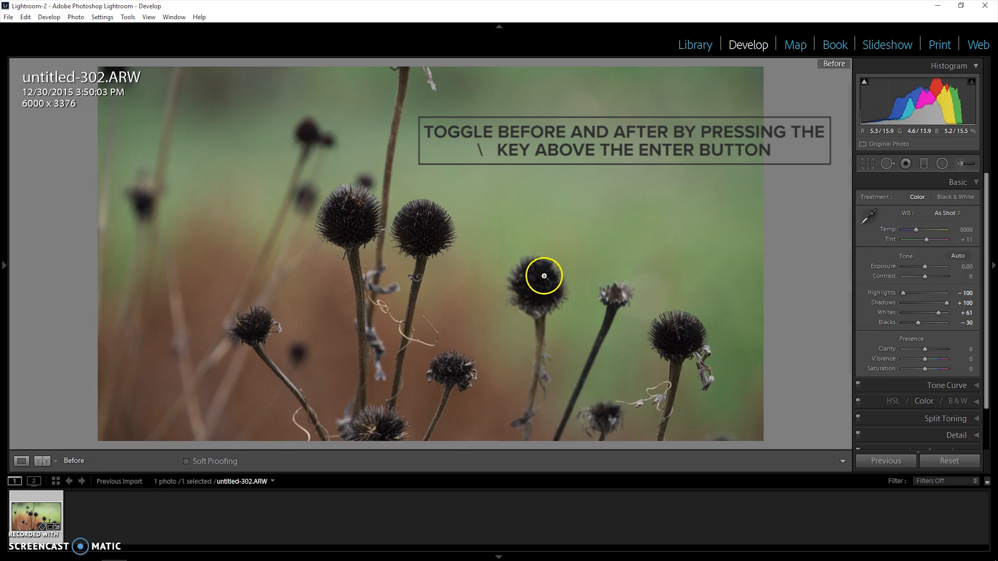
key("backslash")
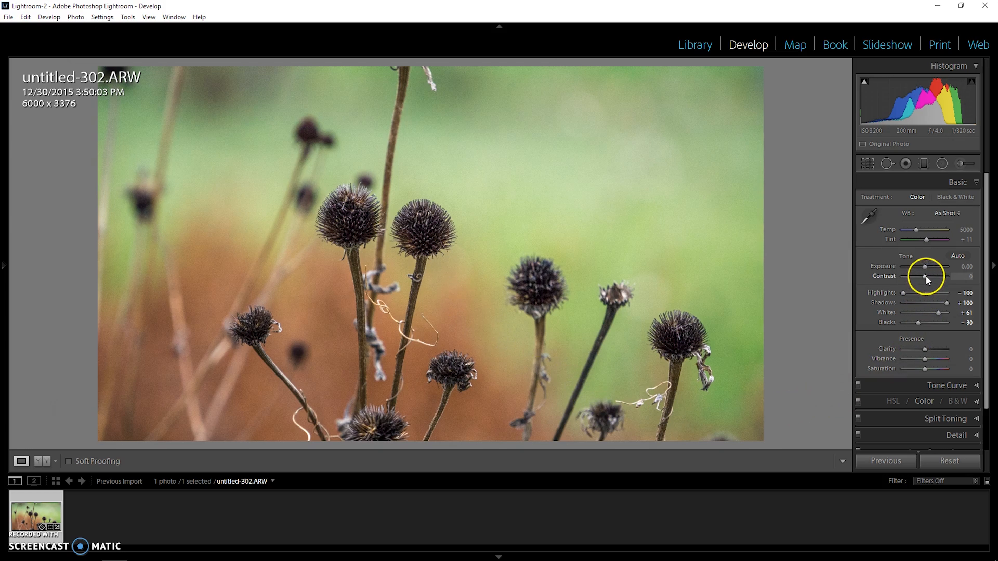
Step: Raise the photo's Contrast to +43 and its Clarity to +40
left_click_drag(926, 277, 935, 278)
left_click(937, 256)
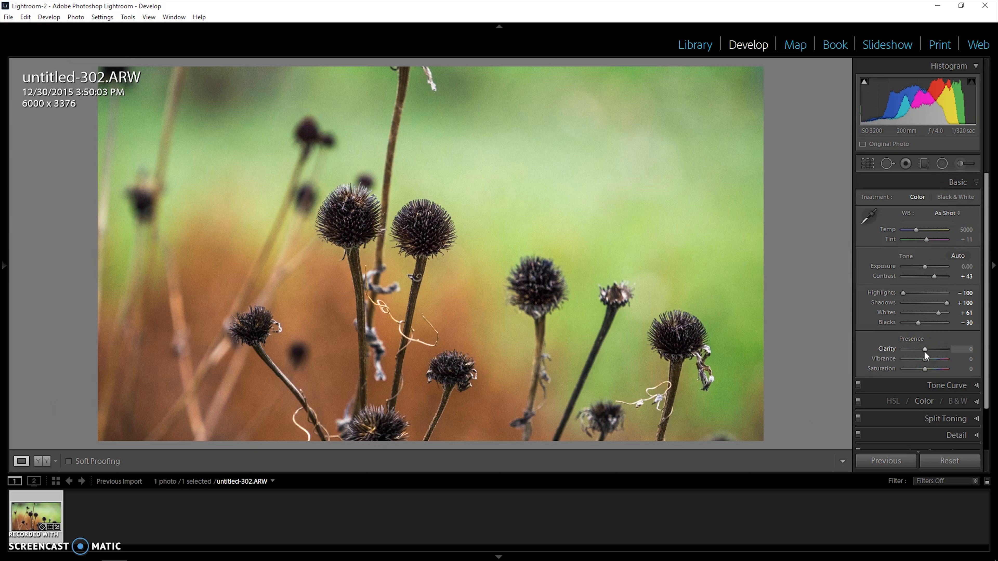
left_click_drag(925, 348, 933, 348)
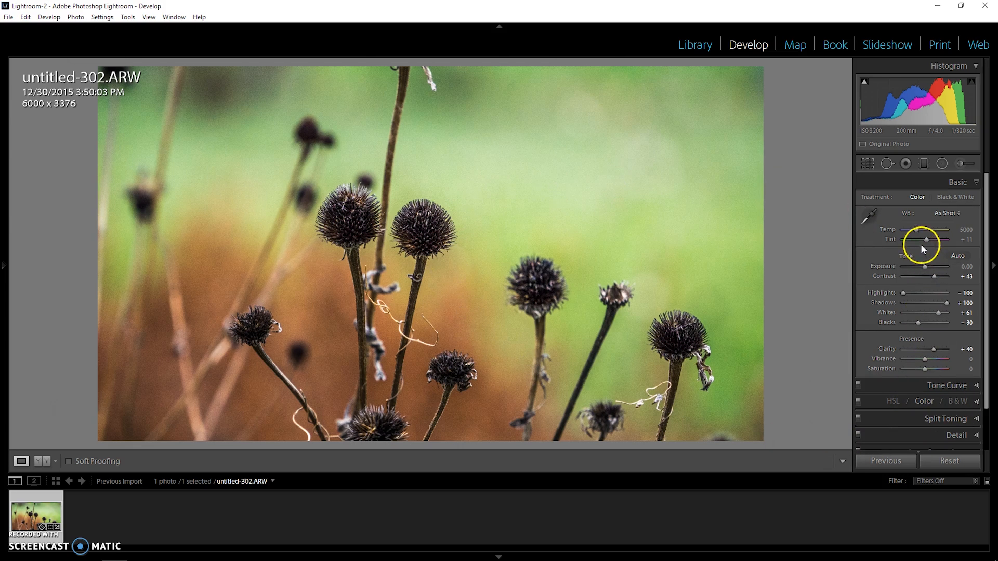
Step: Convert the photo to black and white and fine-tune Whites to +72 and Contrast to +38
left_click(960, 196)
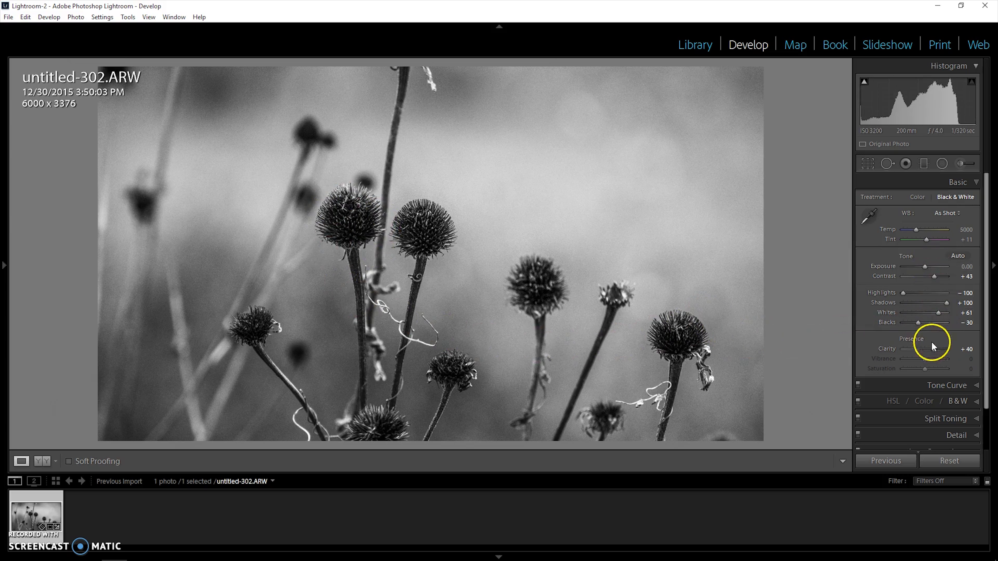
left_click(939, 312)
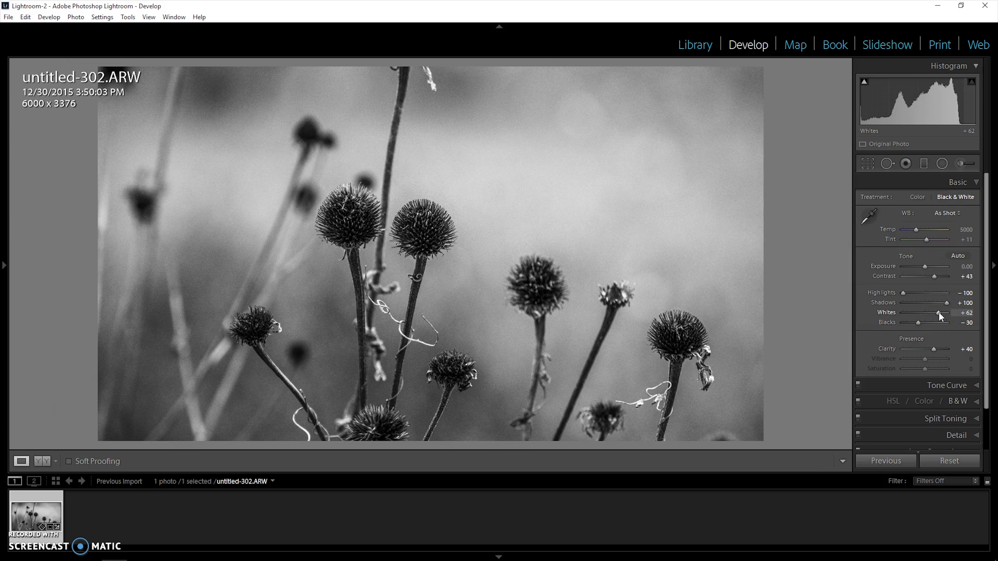
key("Up")
key("Up")
key("Up")
key("Up")
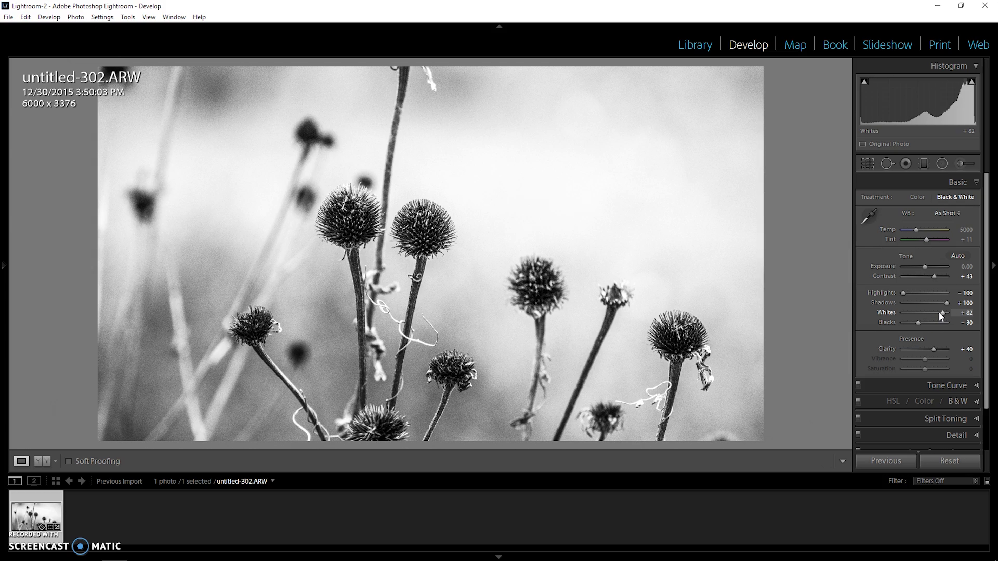
key("Down")
key("Down")
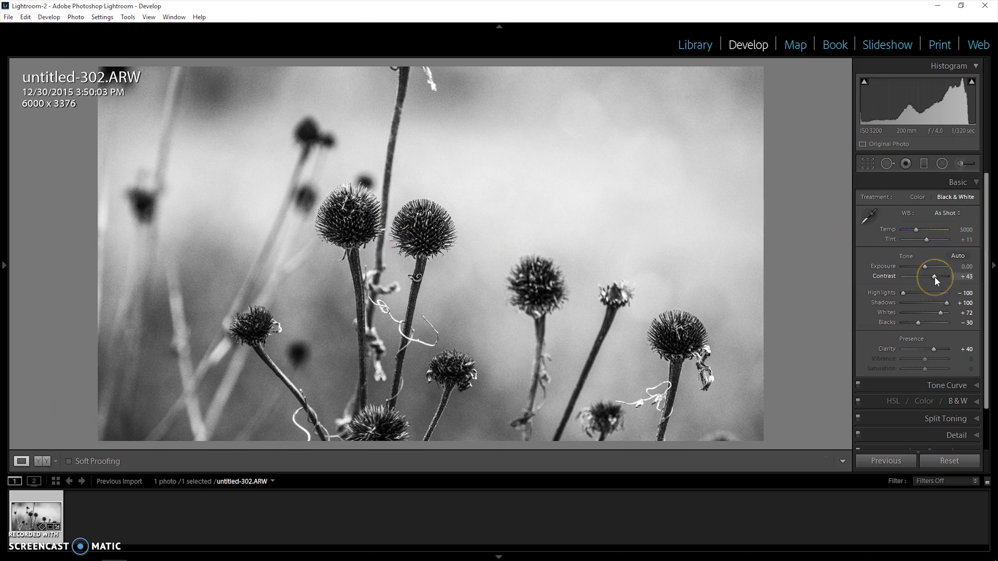
key("Down")
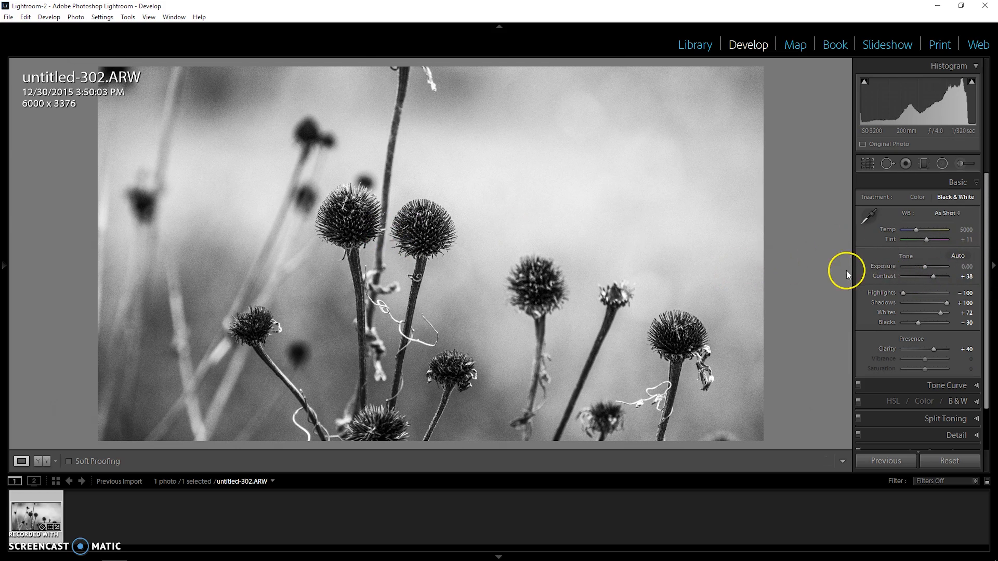
Step: Try cooler color temperatures of 4226 and 4500 on the photo and reset Temp to its original value
left_click(914, 230)
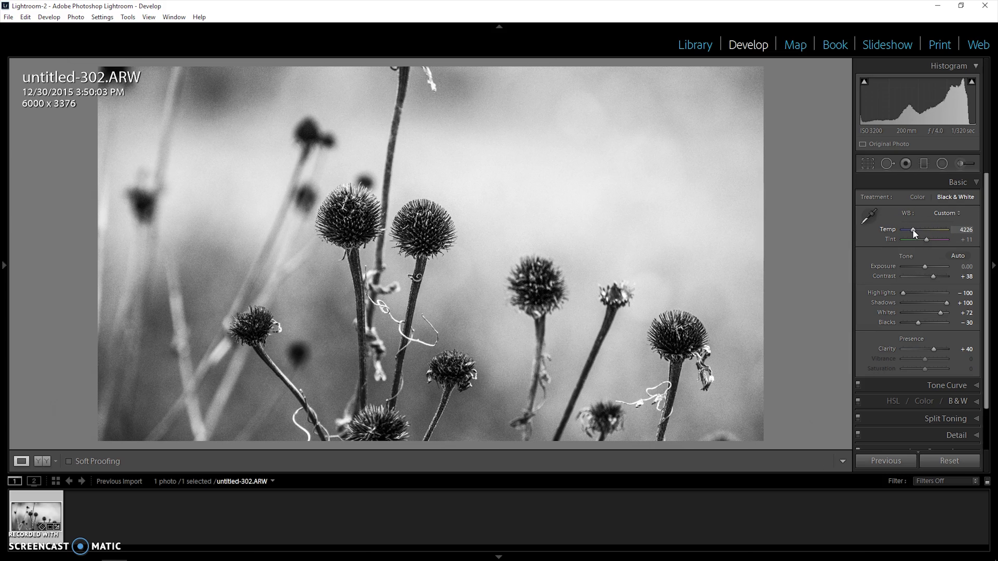
mouse_move(913, 231)
left_mouse_down()
mouse_move(896, 230)
mouse_move(971, 236)
mouse_move(913, 230)
left_mouse_up()
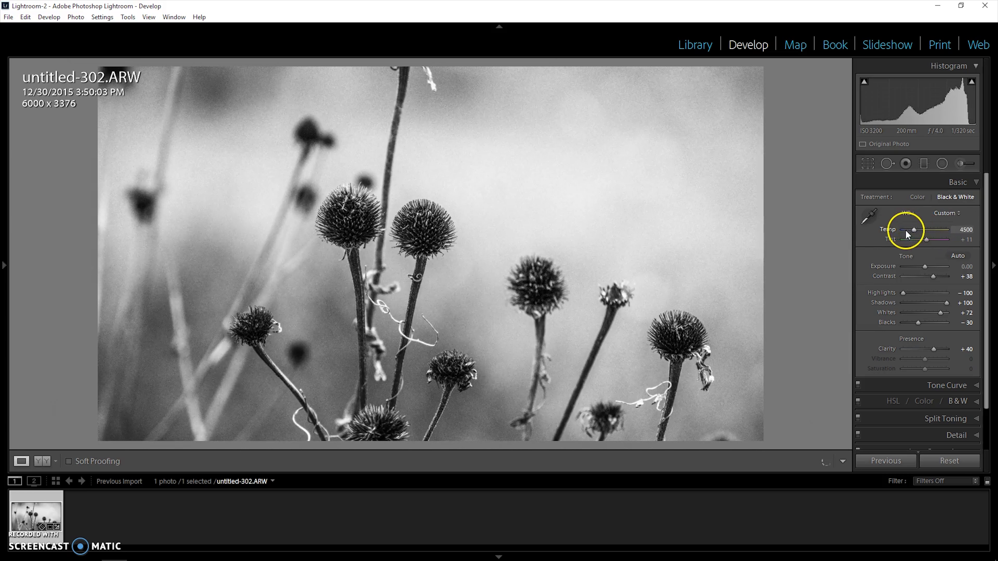
double_click(887, 230)
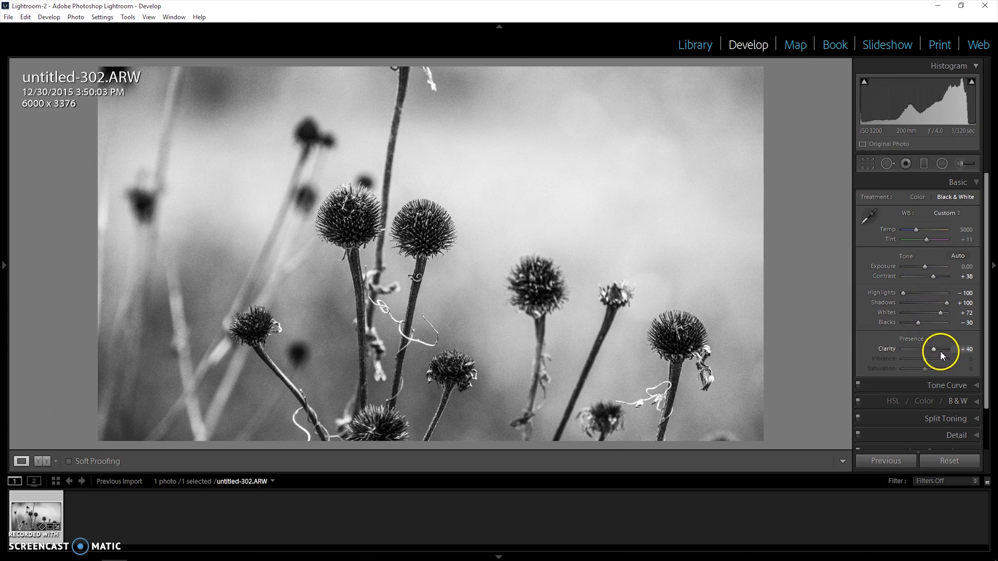
Step: Add five anchor points along the diagonal of the photo's RGB tone curve
left_click(918, 386)
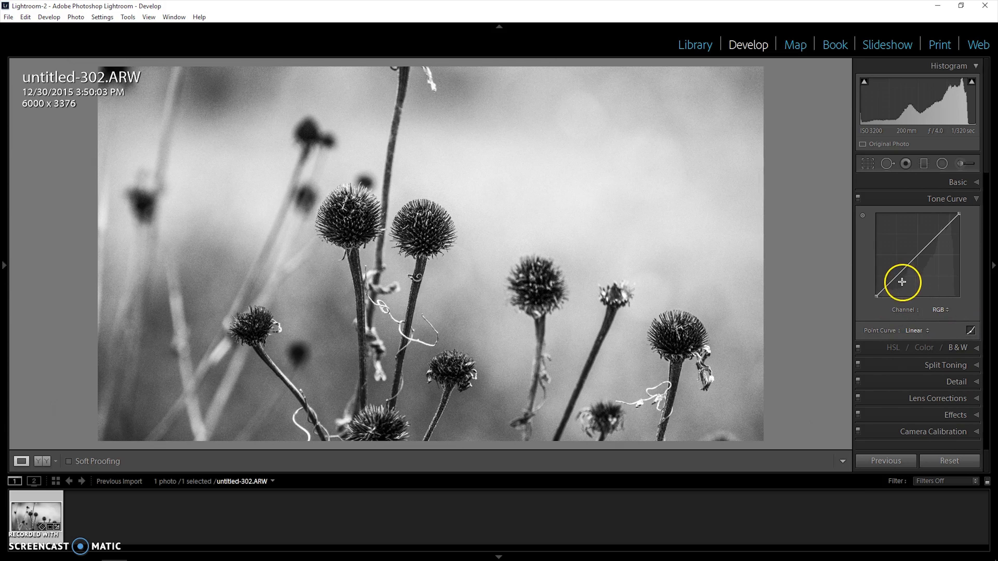
left_click(895, 276)
left_click(938, 234)
left_click(919, 254)
left_click(888, 285)
left_click(950, 223)
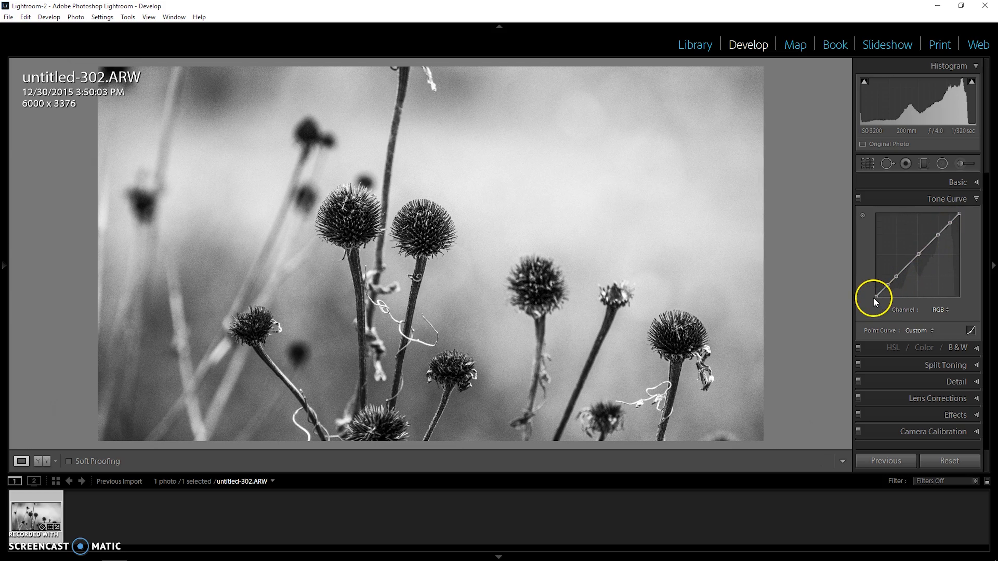
Step: Raise the black end point of the tone curve slightly and lower its white end point slightly for a faded look
left_click_drag(876, 296, 876, 291)
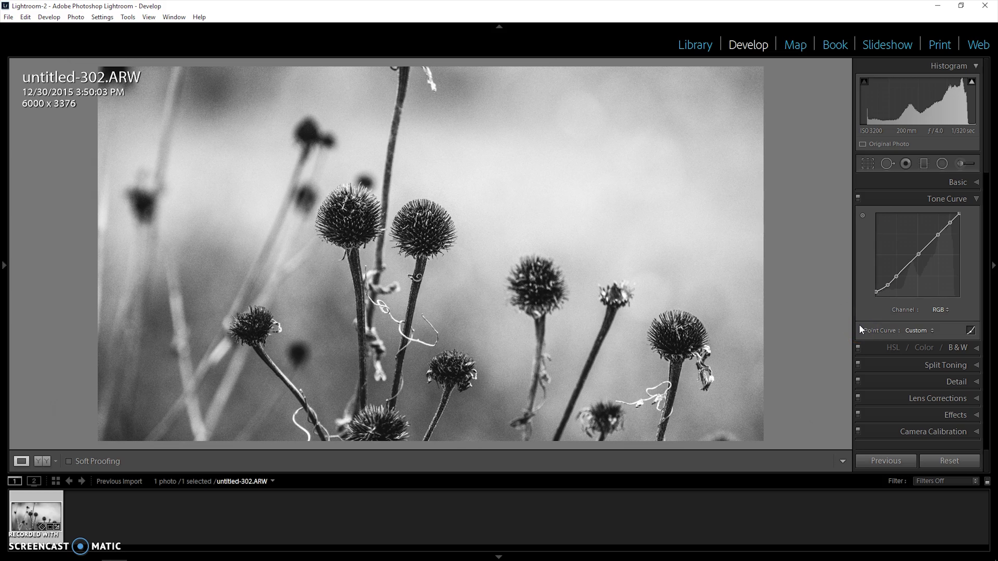
left_click_drag(960, 215, 960, 217)
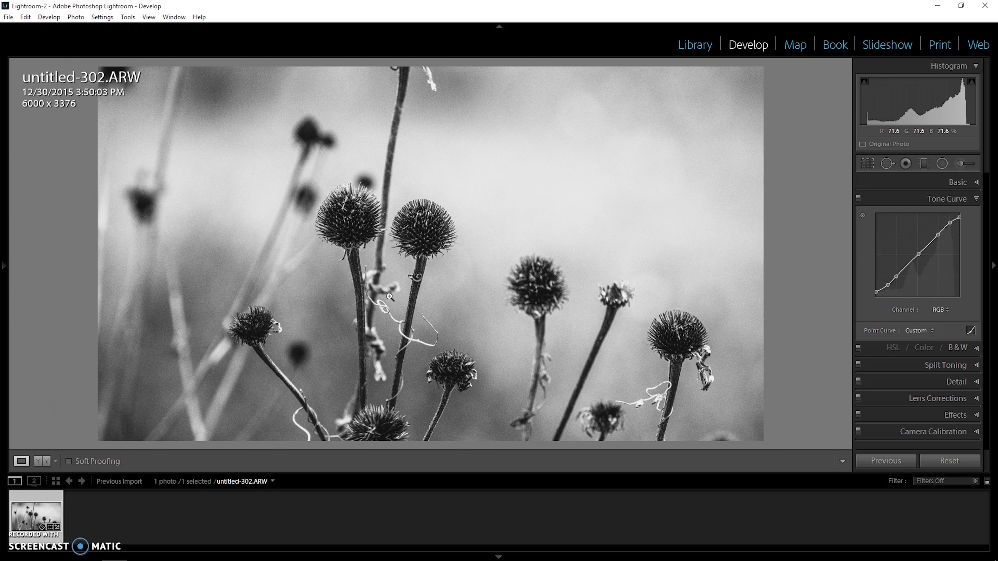
left_click(400, 297)
left_click(367, 293)
left_click_drag(735, 338, 707, 366)
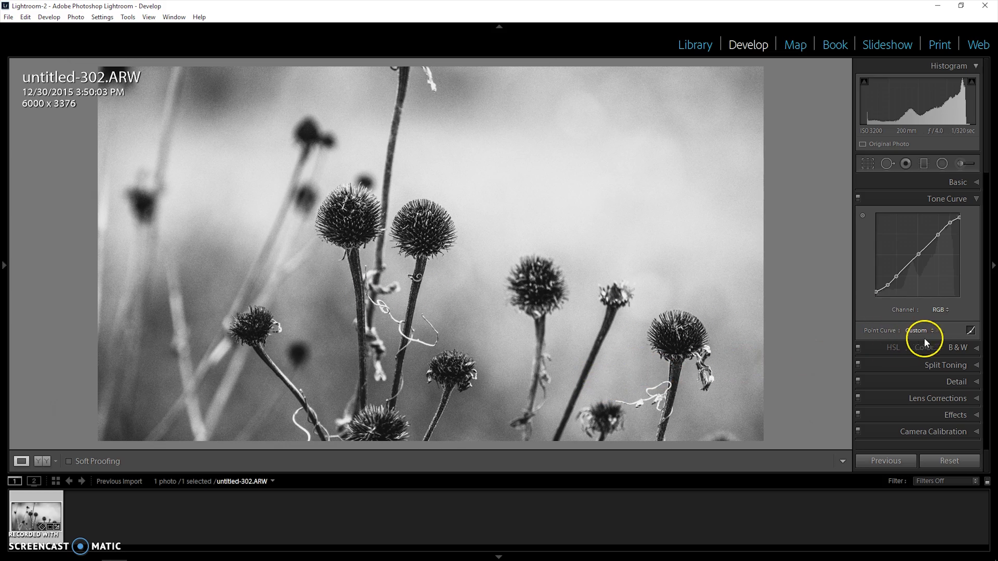
Step: Look at the tone curve's region adjustments and the photo's black-and-white color mix
left_click(970, 330)
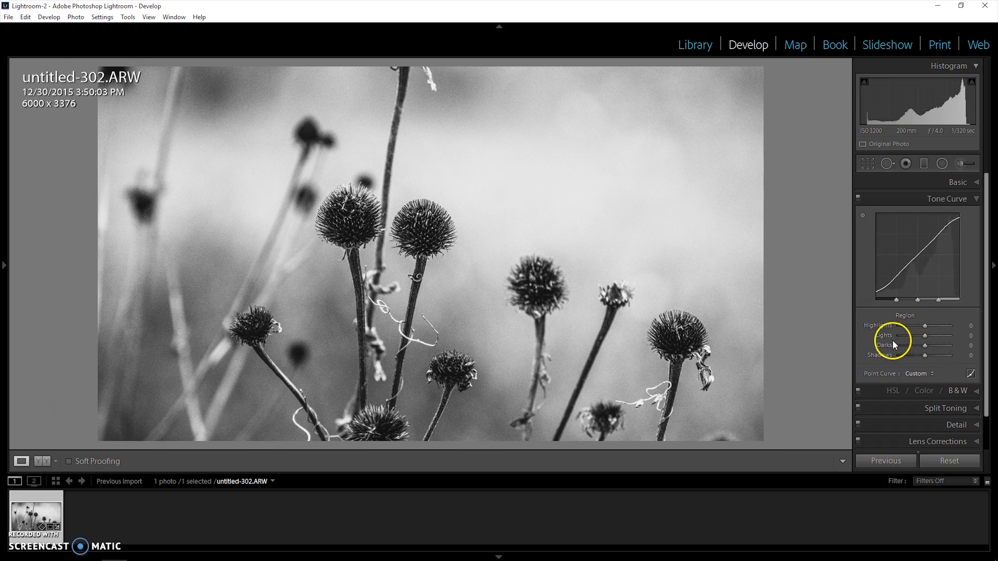
left_click(970, 373)
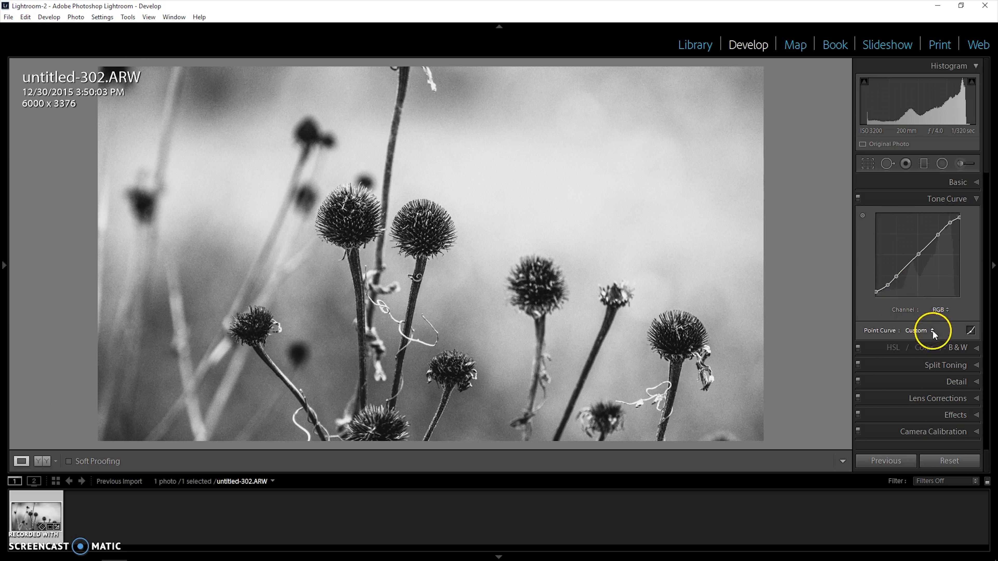
left_click(878, 348)
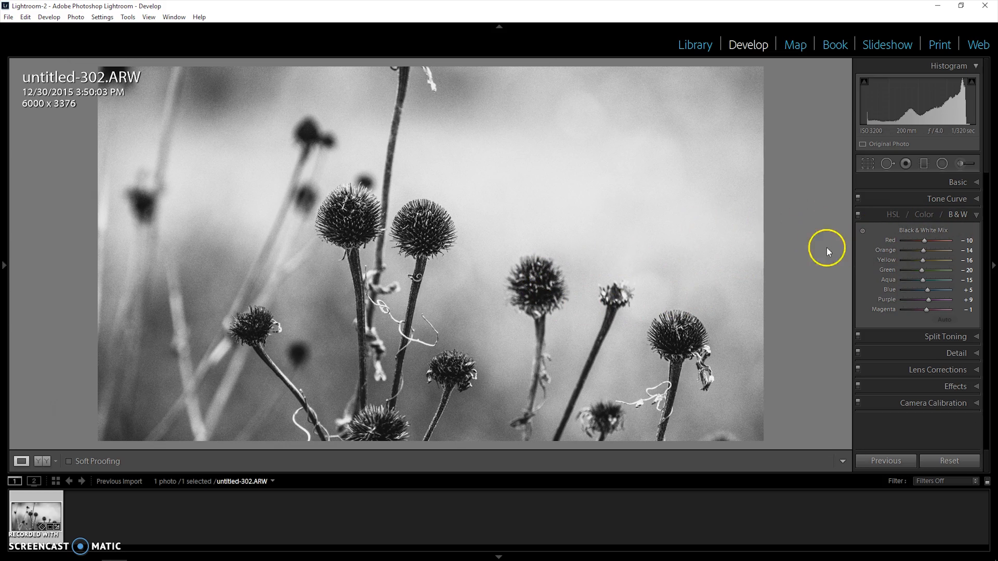
left_click(878, 213)
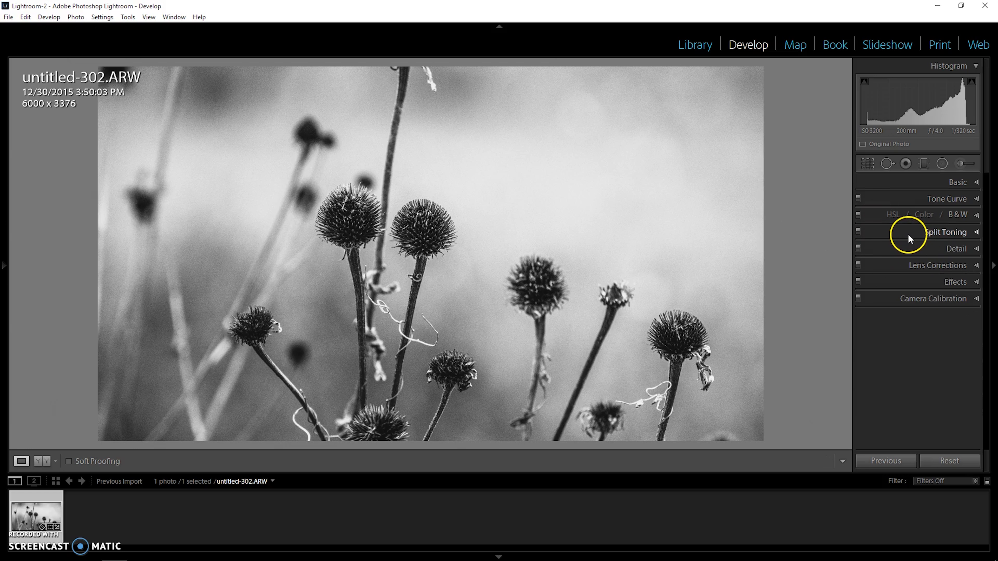
Step: Preview the detail at the edge of a flower head and set the sharpening Masking to 80
left_click(923, 249)
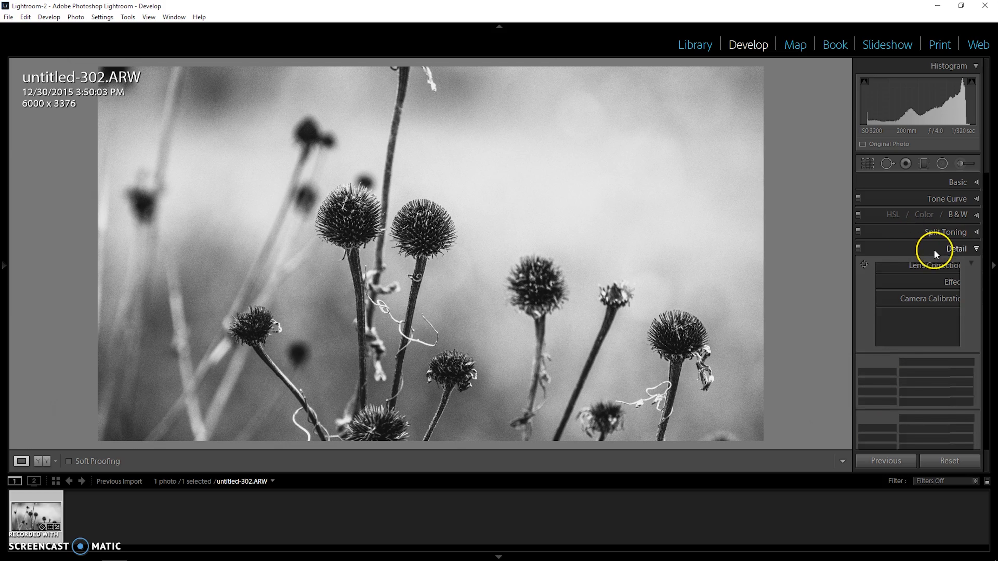
left_click(865, 265)
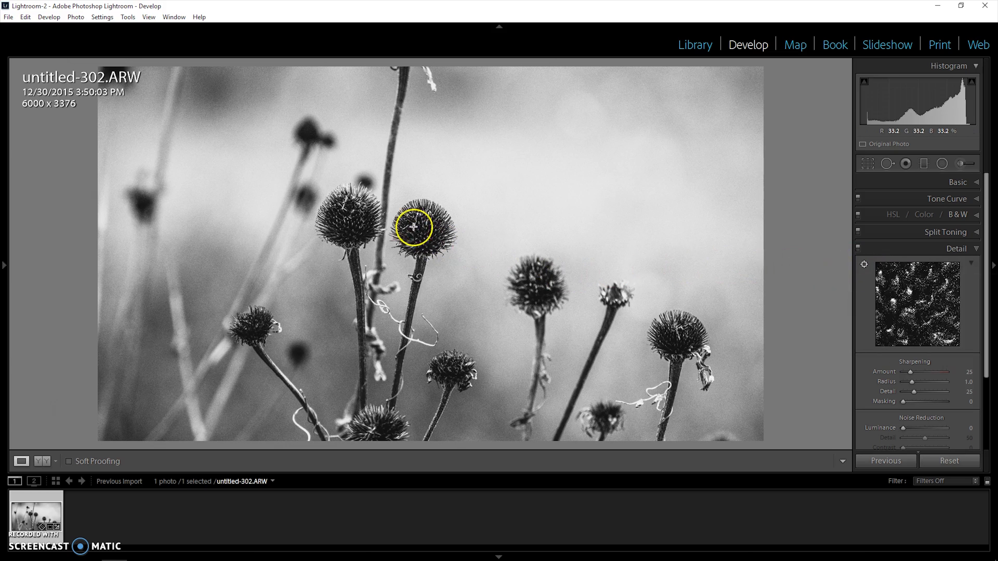
left_click(382, 221)
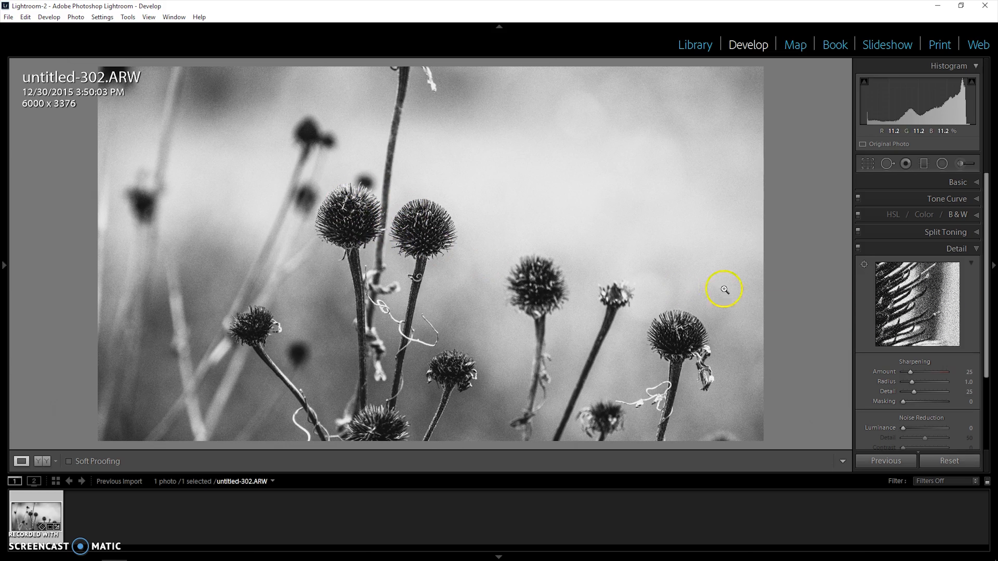
left_click_drag(903, 401, 935, 401)
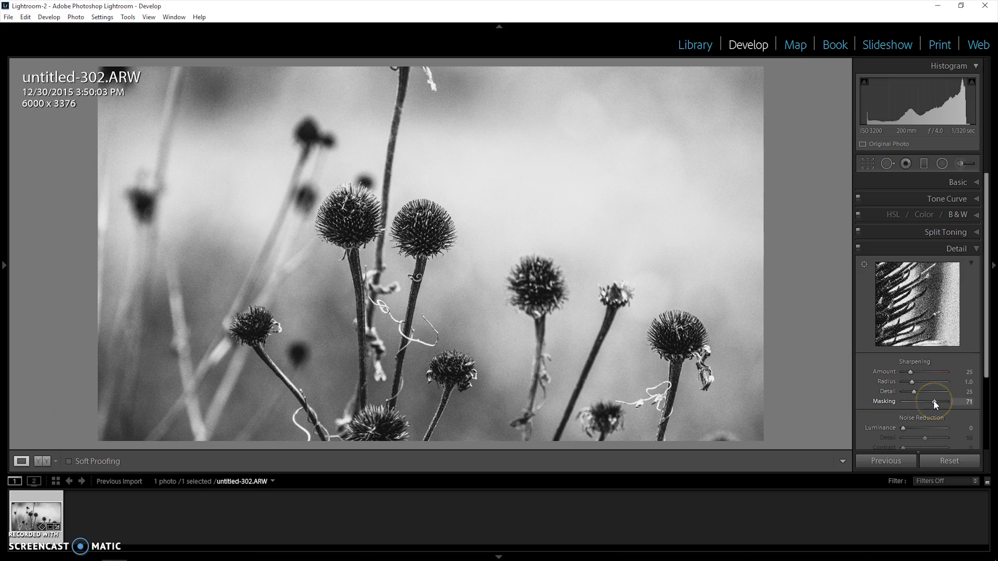
left_click_drag(934, 403, 938, 404)
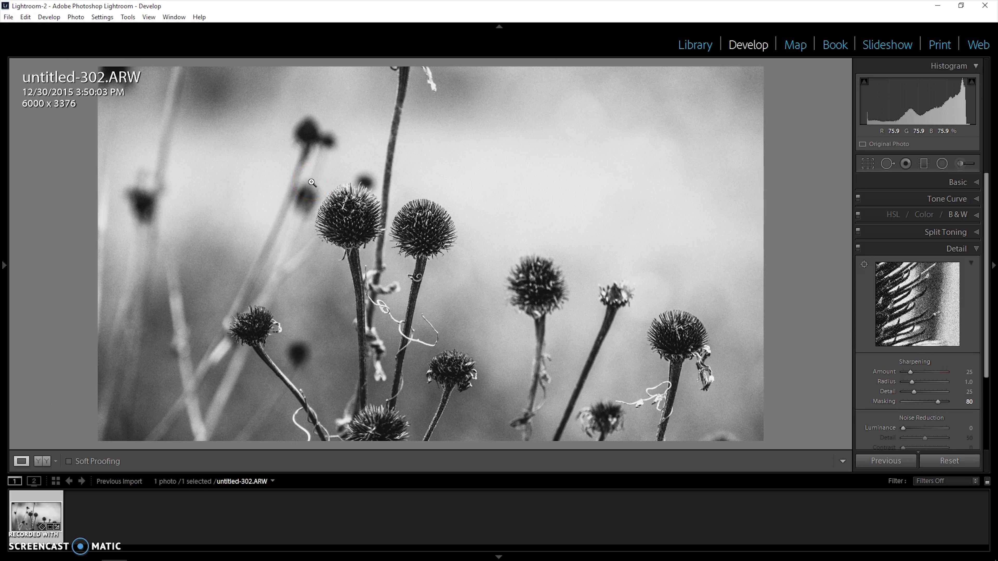
Step: Show the exposure information over the photo and set the Luminance noise reduction to 15
key("i")
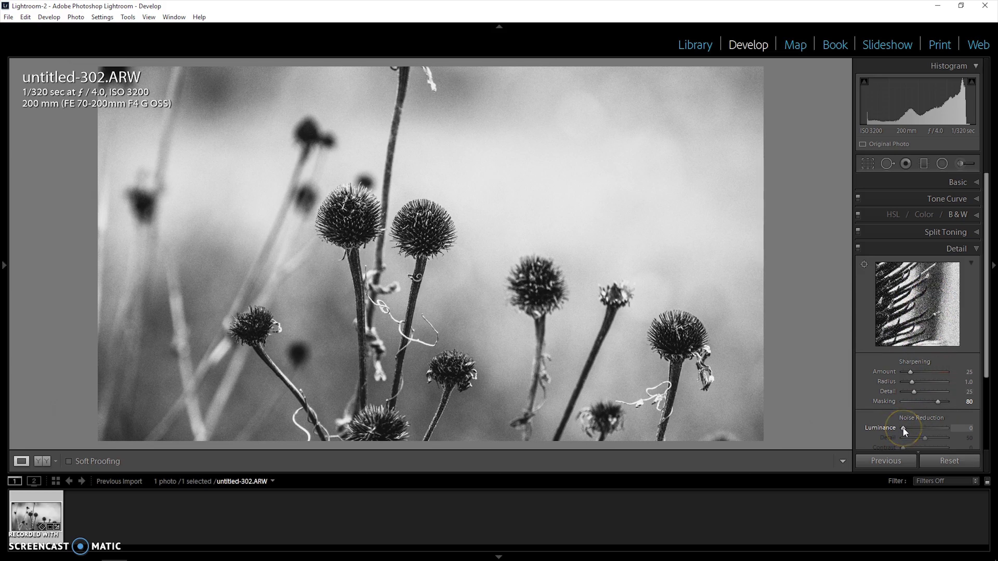
key("Up")
key("Up")
left_click(917, 422)
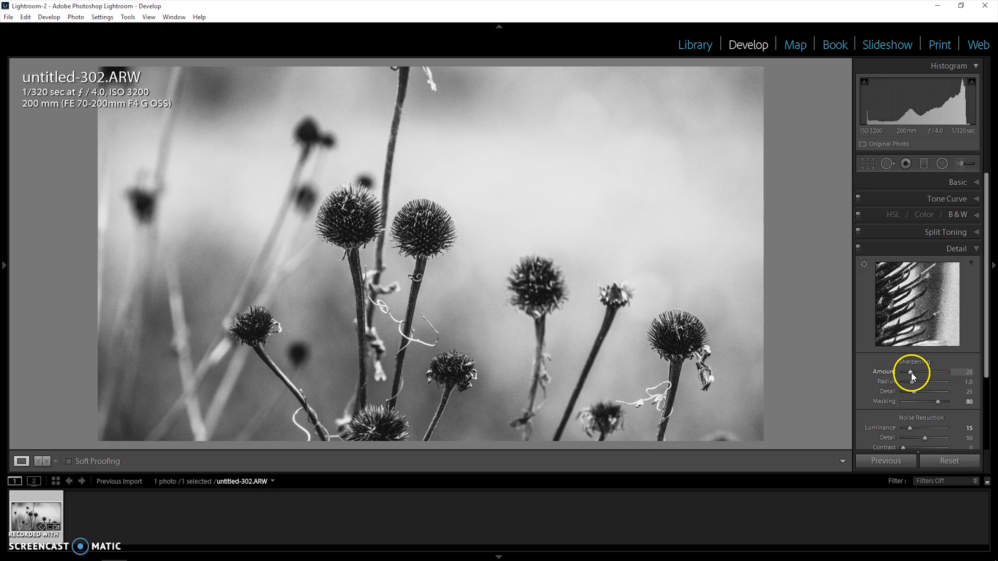
left_click(909, 248)
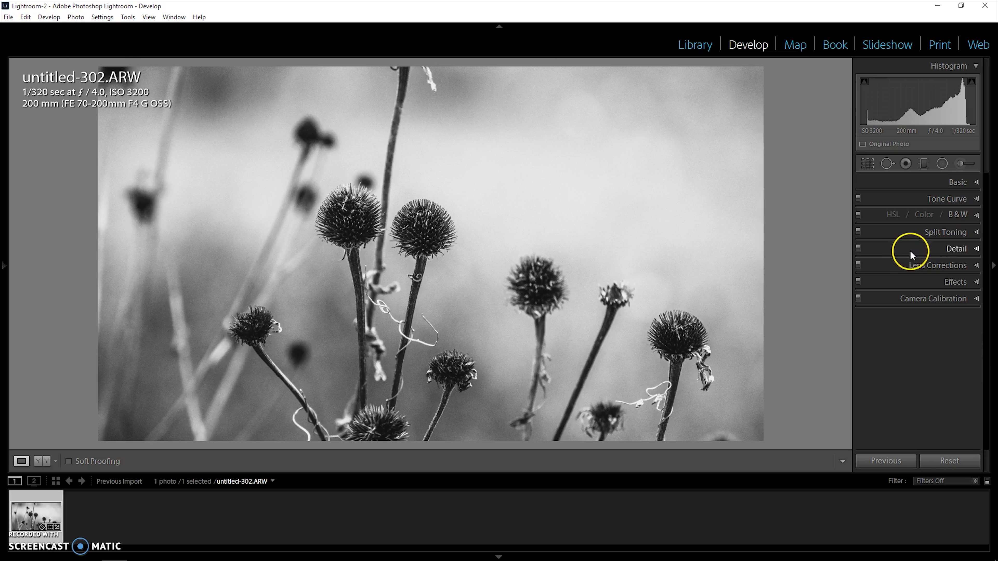
Step: Enable profile corrections and chromatic aberration removal in the photo's lens corrections
left_click(898, 266)
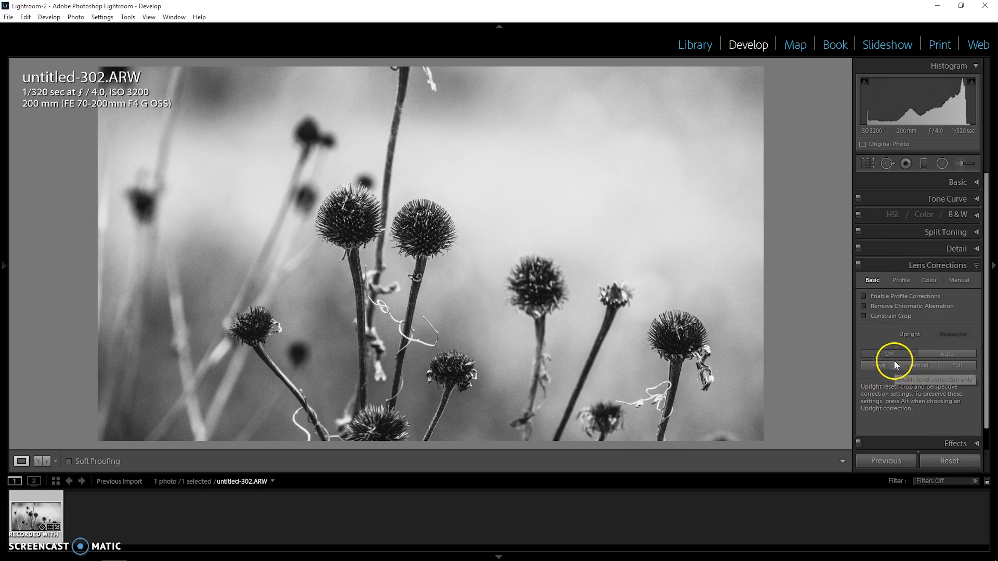
left_click(863, 295)
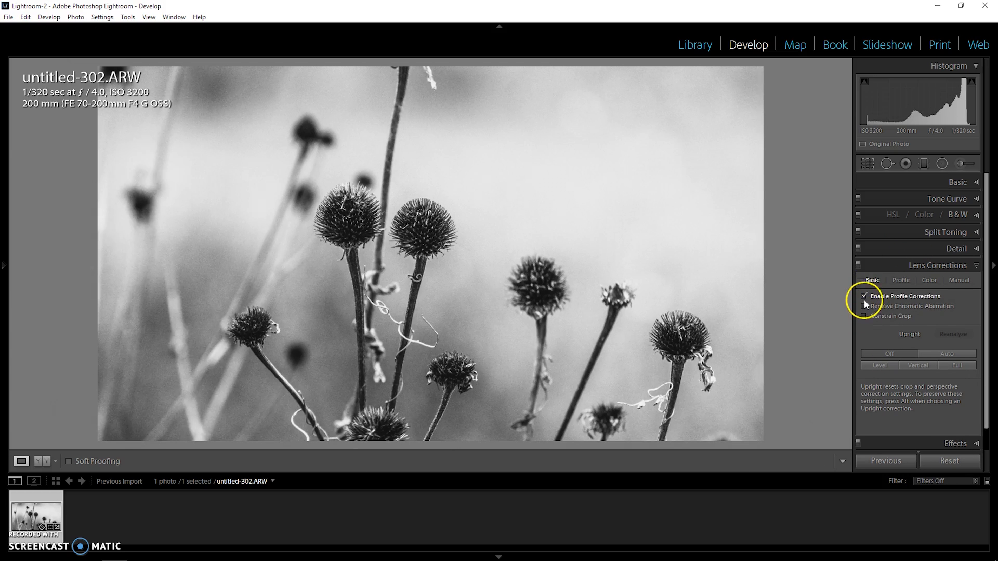
left_click(865, 307)
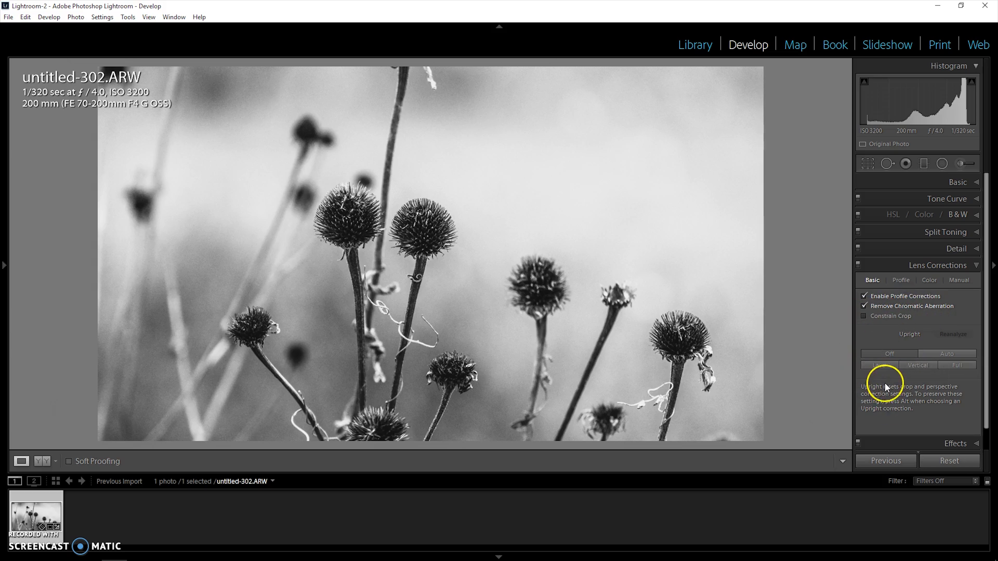
left_click(896, 264)
Step: Try a dark post-crop vignette with an Amount of -81 and reset it
left_click(920, 279)
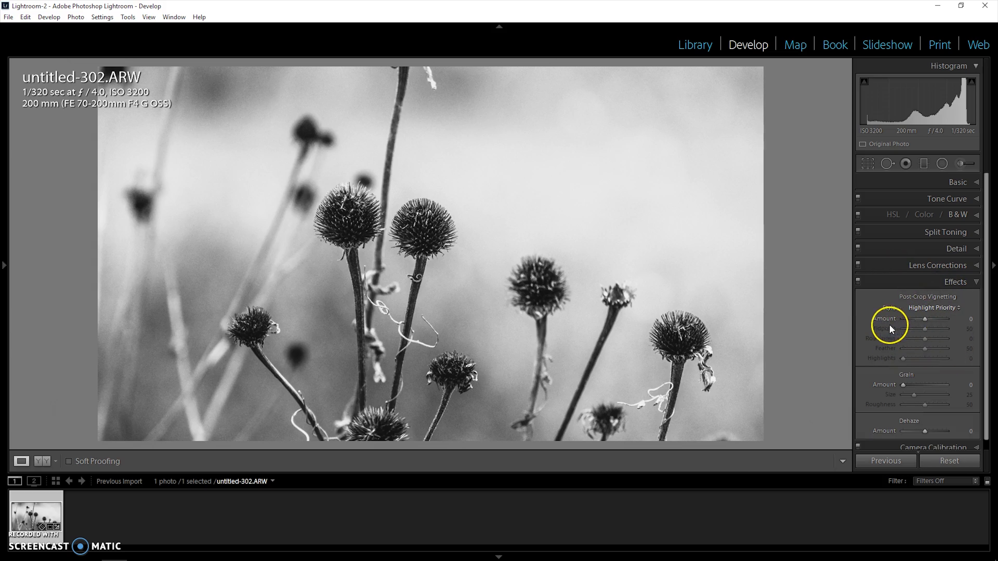
mouse_move(926, 318)
left_mouse_down()
mouse_move(945, 317)
mouse_move(907, 320)
left_mouse_up()
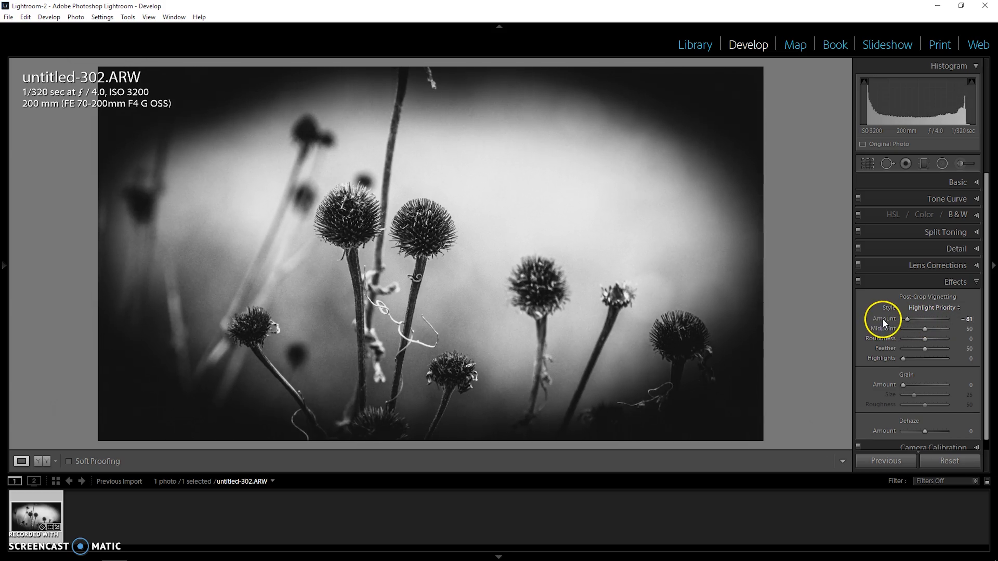
double_click(882, 318)
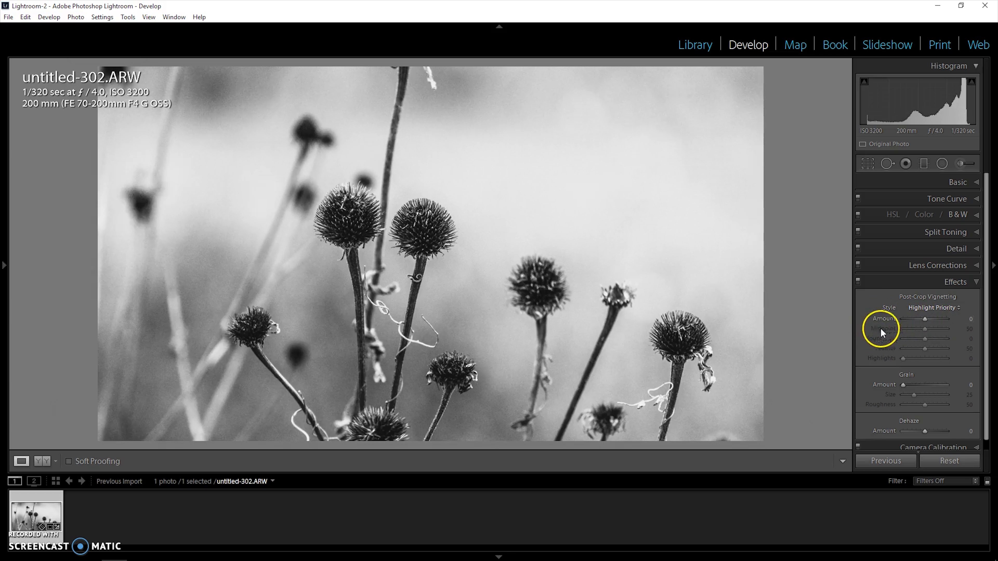
Step: Try film grain with Amount 77, Size 65 and Roughness 82, compare it with the unedited photo, and reset the grain
left_click_drag(905, 386, 934, 398)
left_click(932, 395)
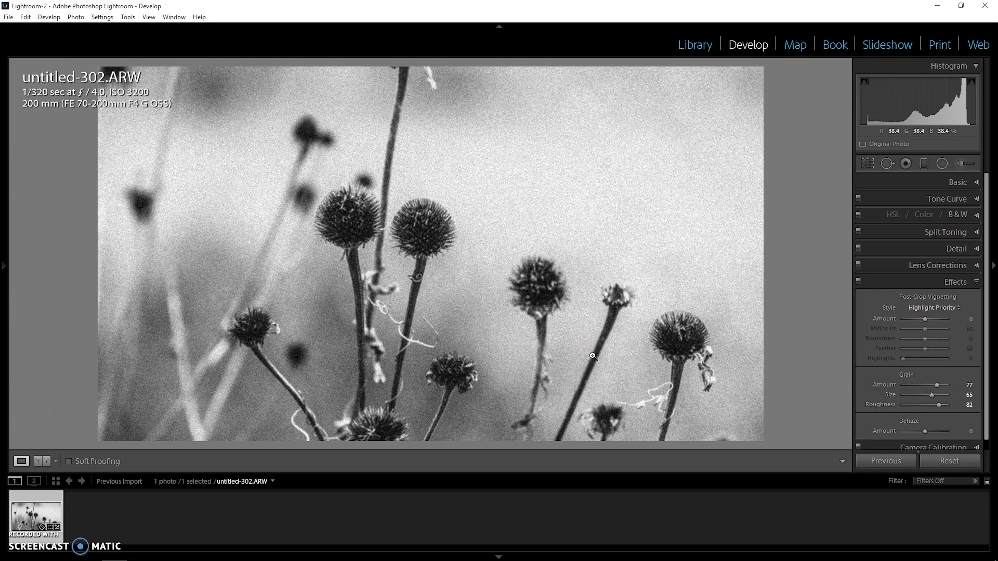
key("backslash")
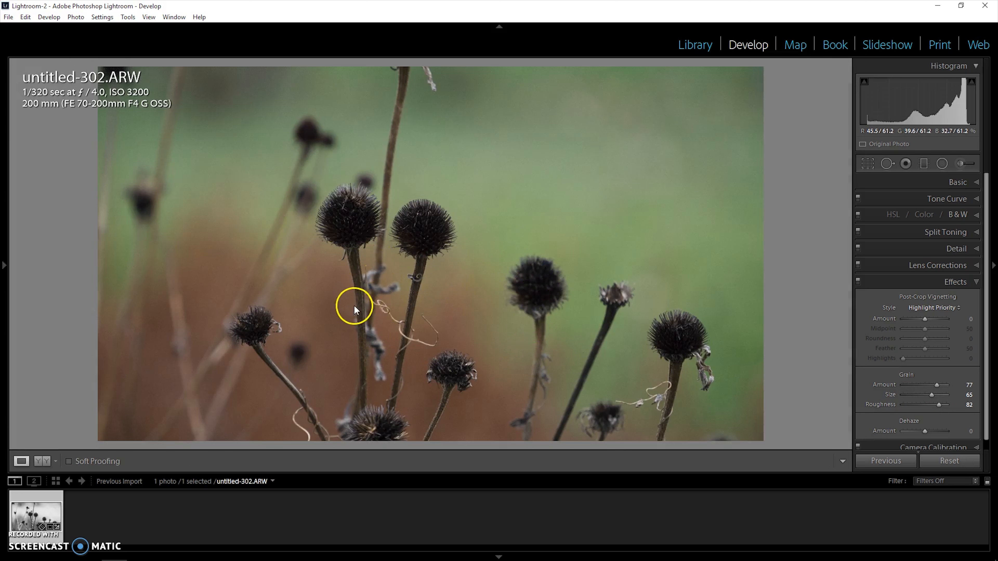
key("backslash")
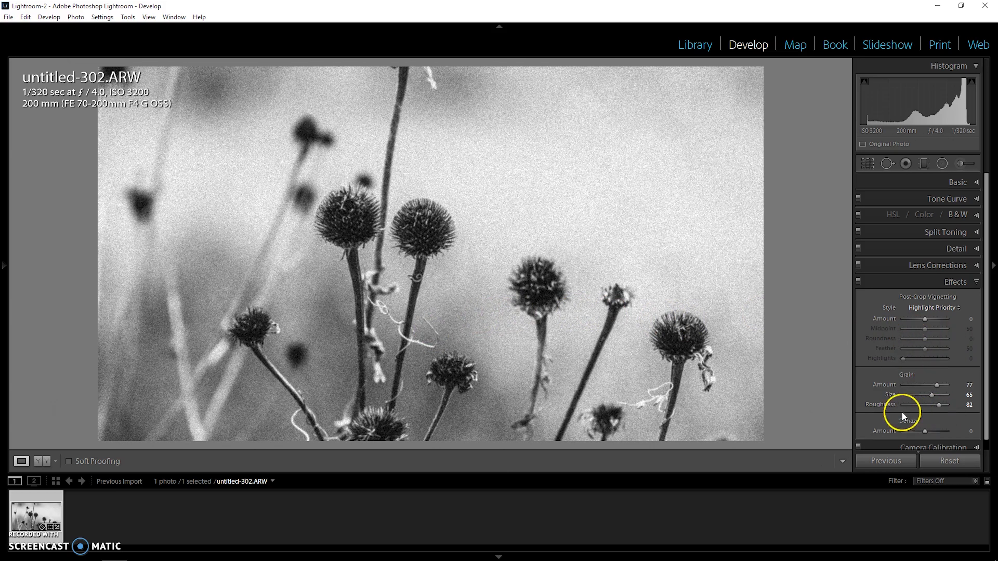
double_click(906, 375)
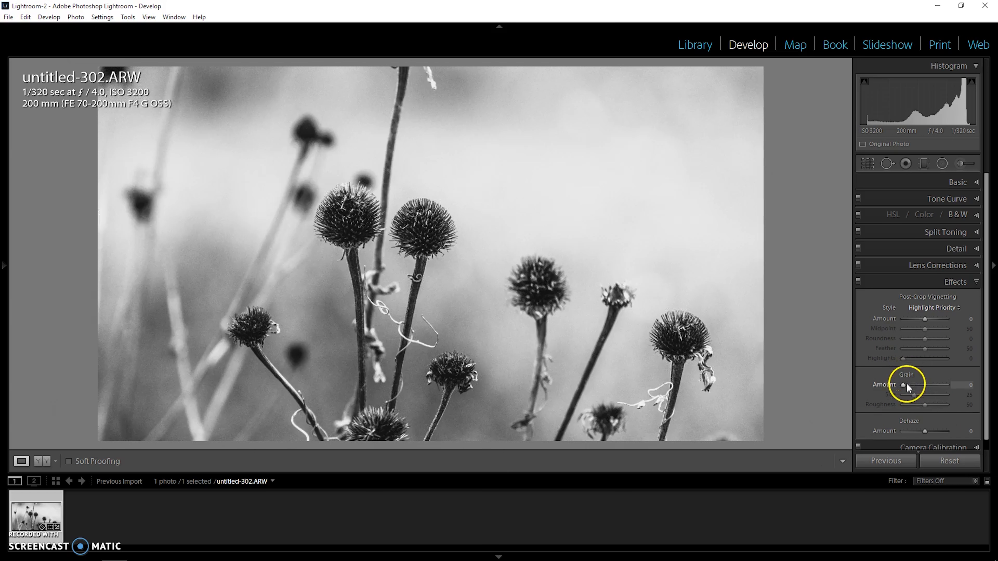
Step: Try a Dehaze Amount of -100 on the photo and reset it
scroll(928, 406, "down", 1)
scroll(927, 406, "down", 1)
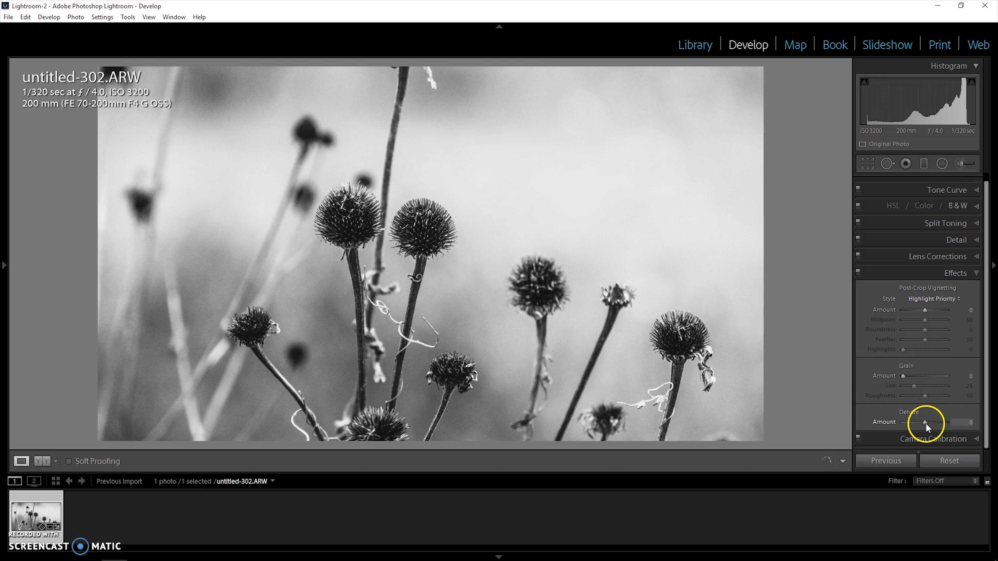
left_click_drag(926, 424, 891, 419)
left_click(902, 420)
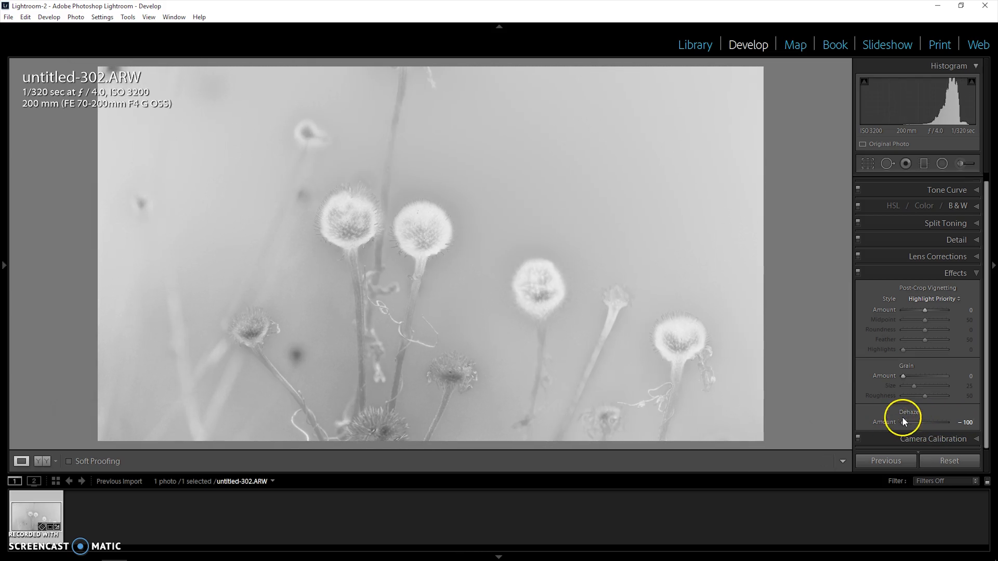
double_click(916, 411)
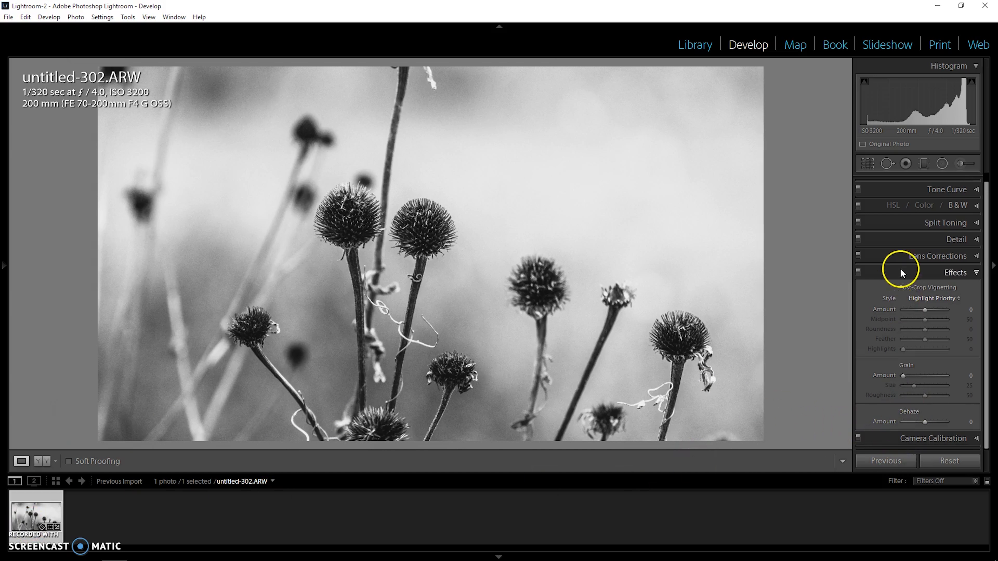
Step: Look at the photo's camera calibration settings
left_click(905, 277)
left_click(891, 299)
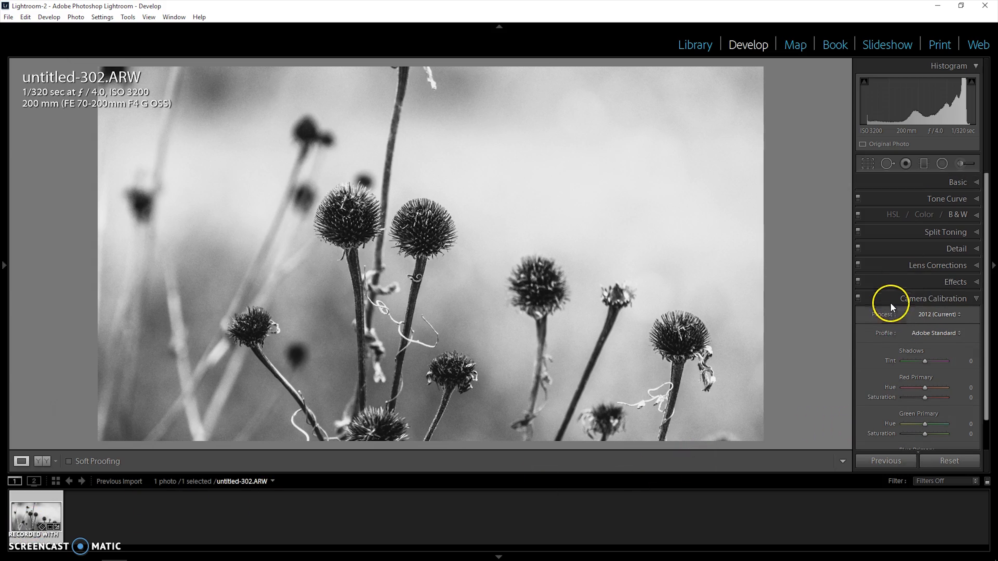
left_click(887, 298)
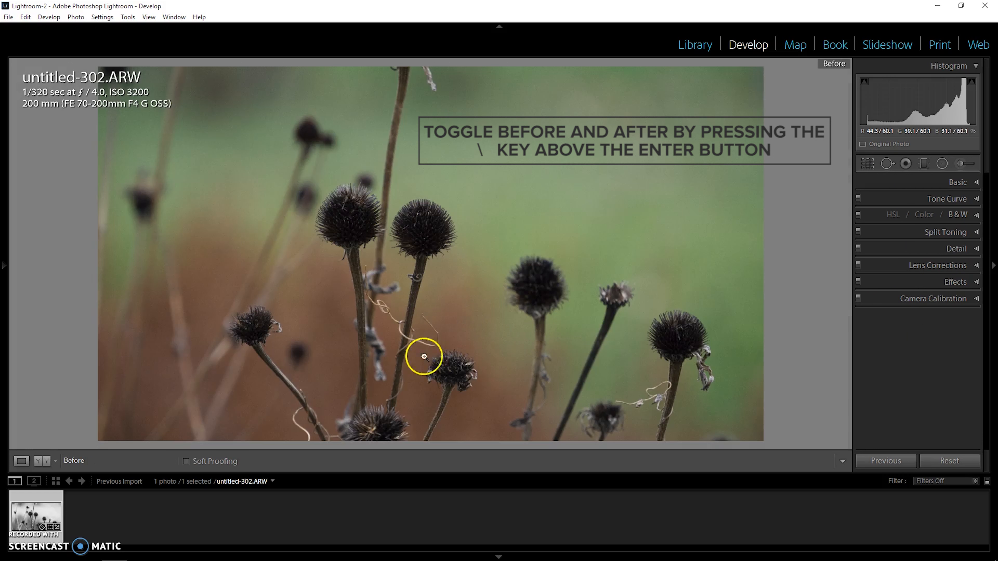
Step: Compare the edited black-and-white photo with its unedited color version and reopen the basic adjustments
key("backslash")
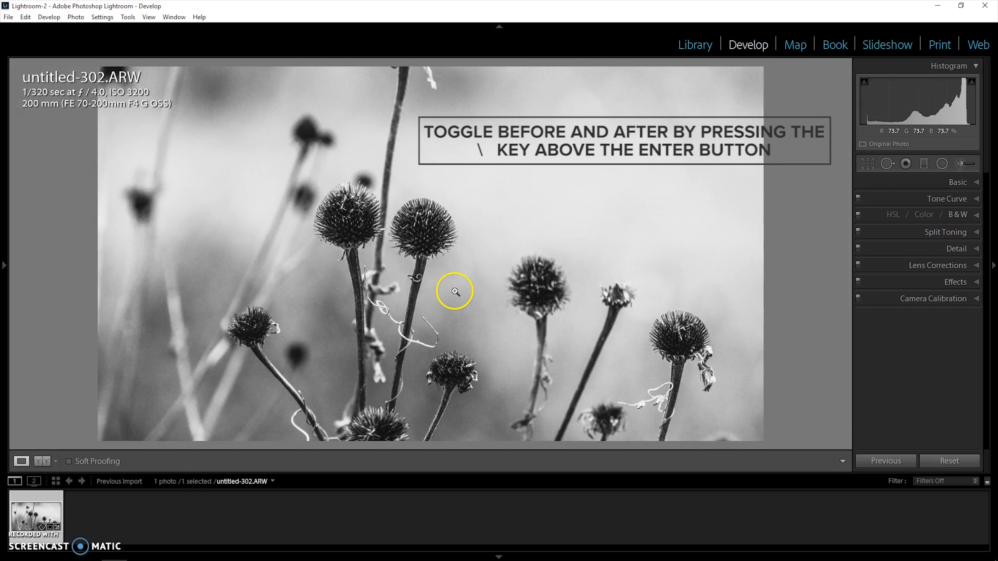
key("backslash")
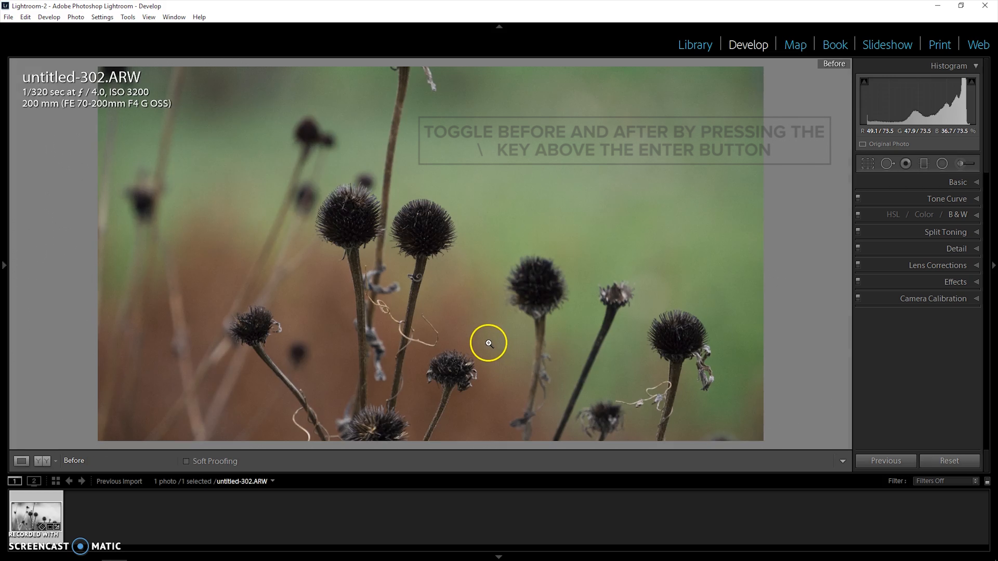
key("backslash")
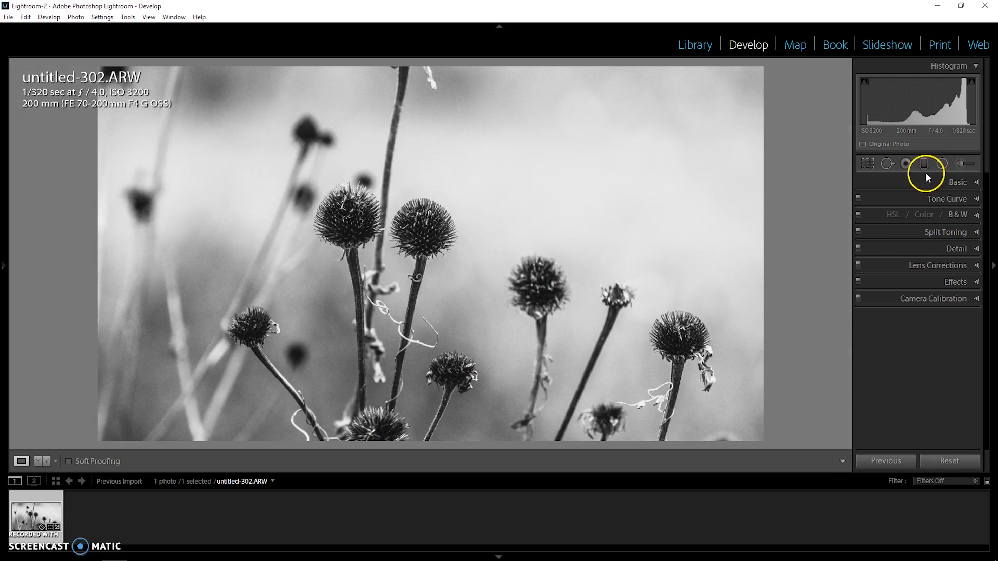
left_click(925, 180)
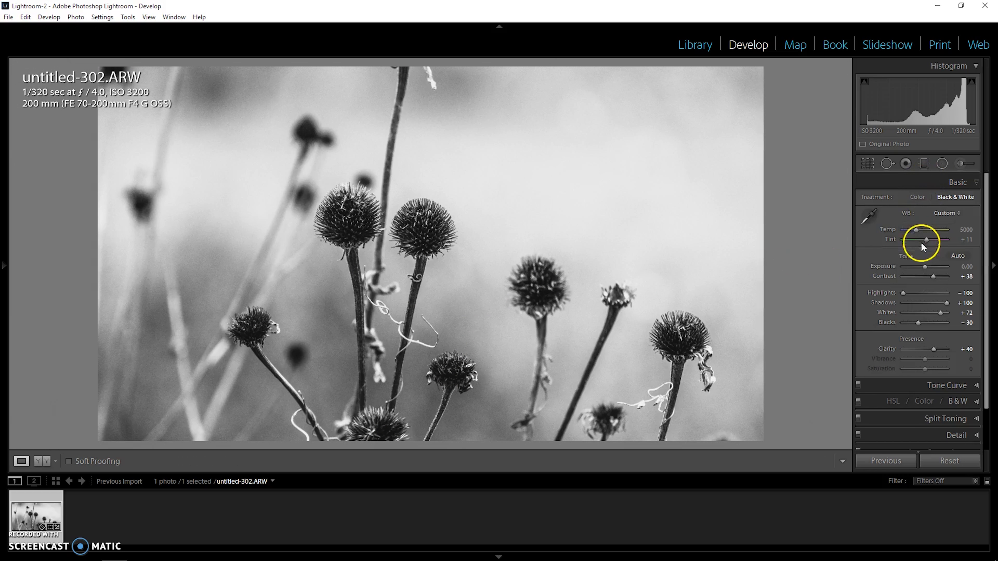